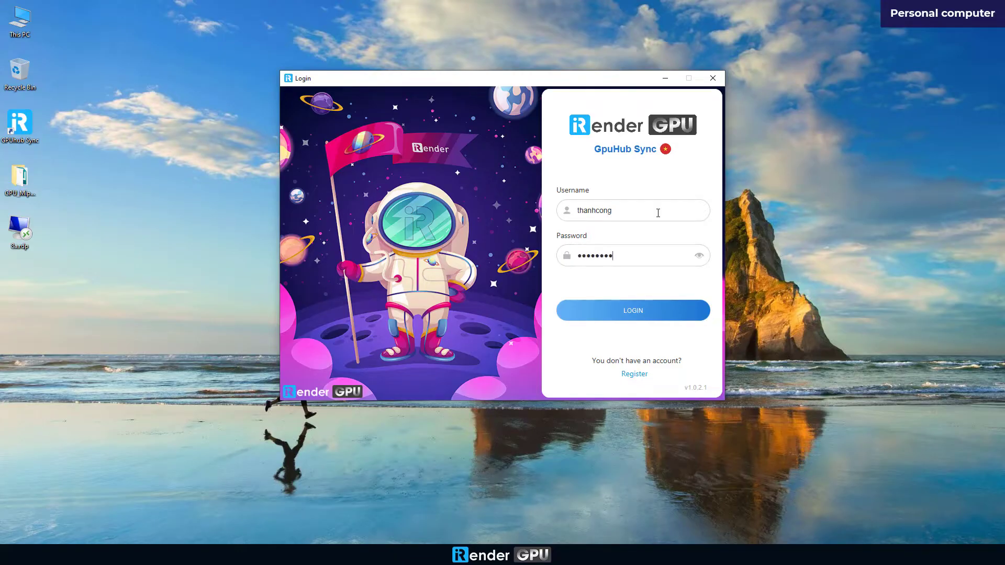
# Step: Log in to GpuHub Sync and upload the desktop GPU_MipMap_Race_Ring folder to the Z: storage drive
pyautogui.click(624, 306)
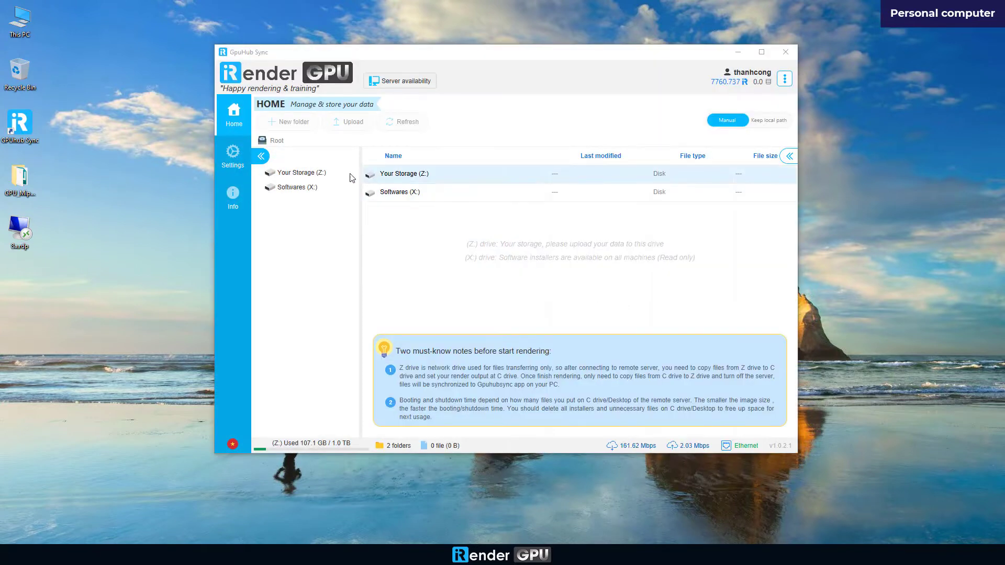
pyautogui.click(326, 173)
pyautogui.moveTo(20, 180); pyautogui.dragTo(513, 242)
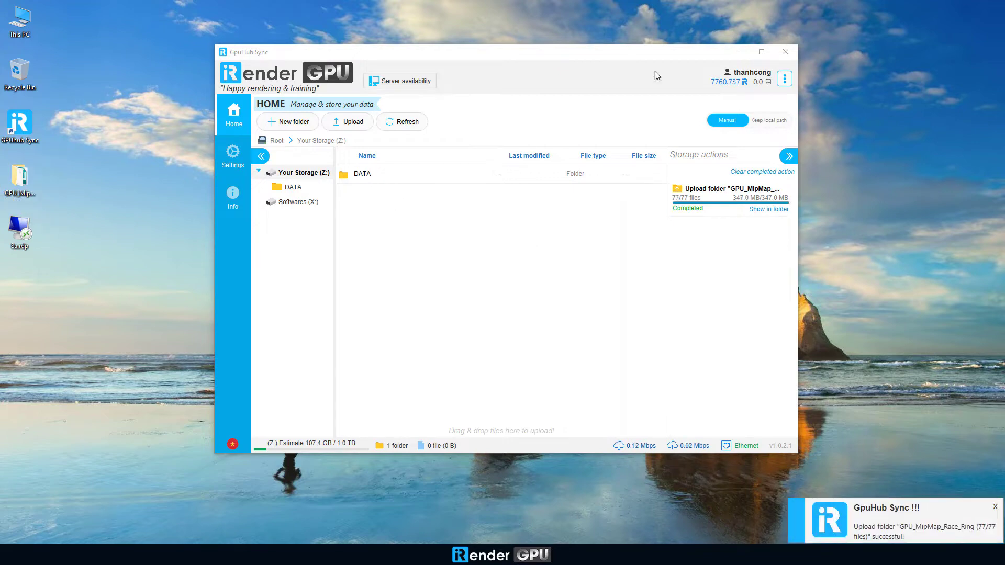
pyautogui.click(738, 52)
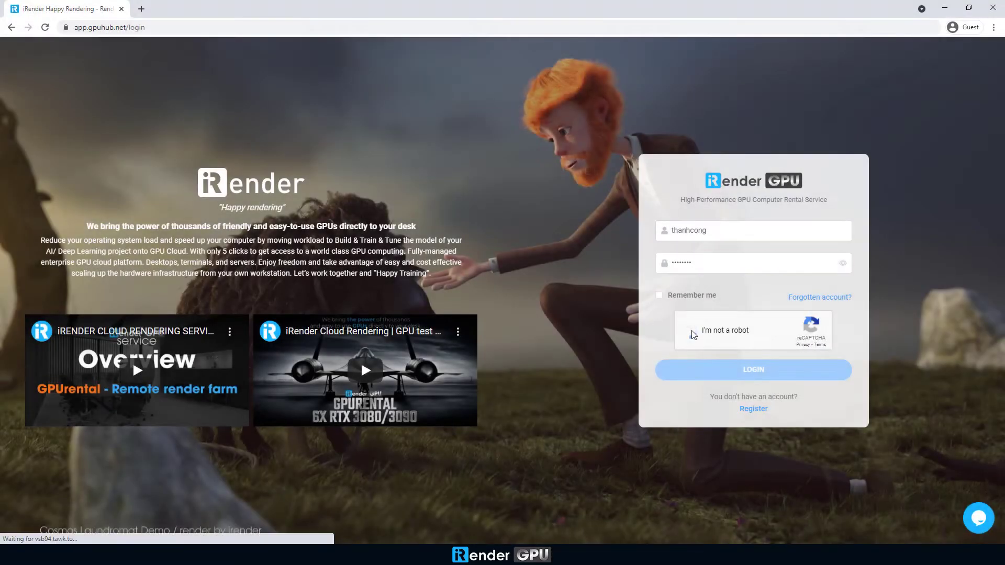
# Step: Switch to the iRender web portal, pass the robot check, log in and open the GPUHub machine list
pyautogui.click(693, 334)
pyautogui.click(757, 372)
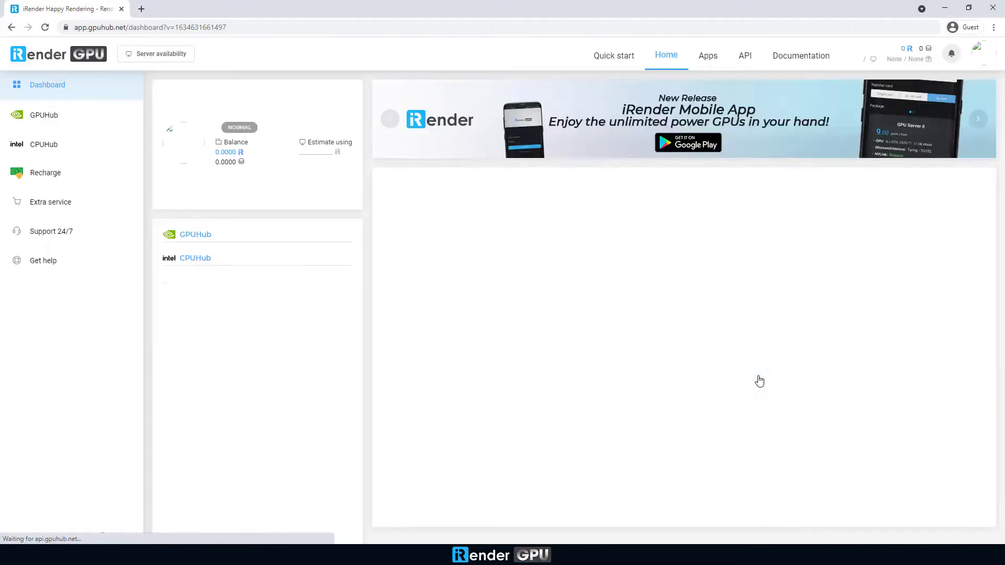
pyautogui.click(60, 117)
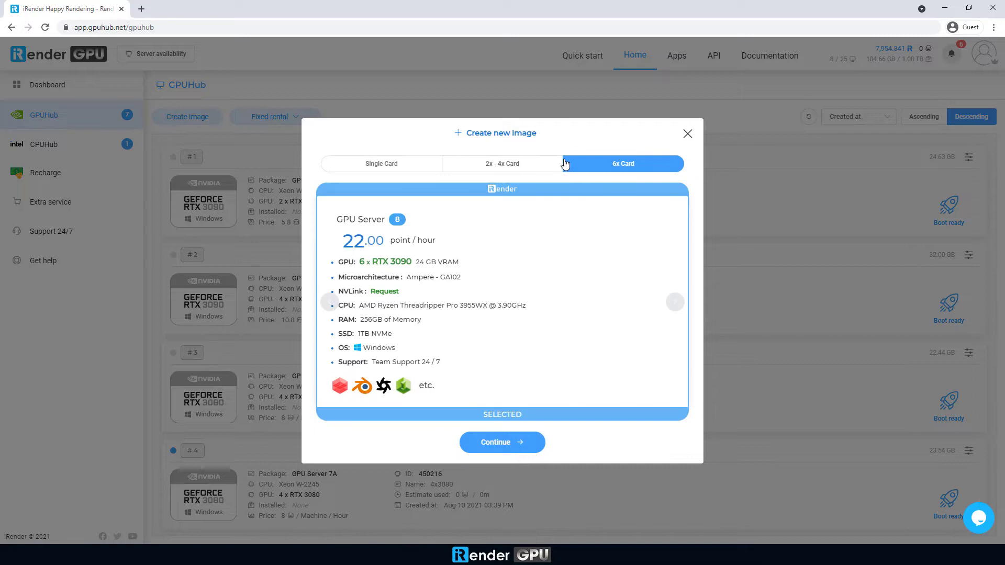
# Step: Create a clean Windows 10 image named 6x3090 with the 6 x RTX 3090 GPU Server 8A package and boot it
pyautogui.click(507, 442)
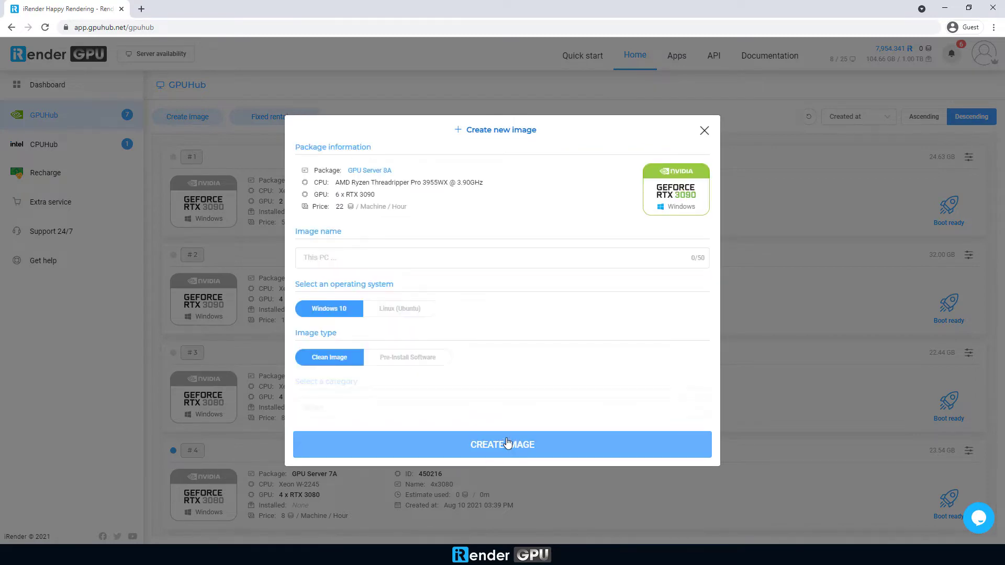
pyautogui.click(371, 258)
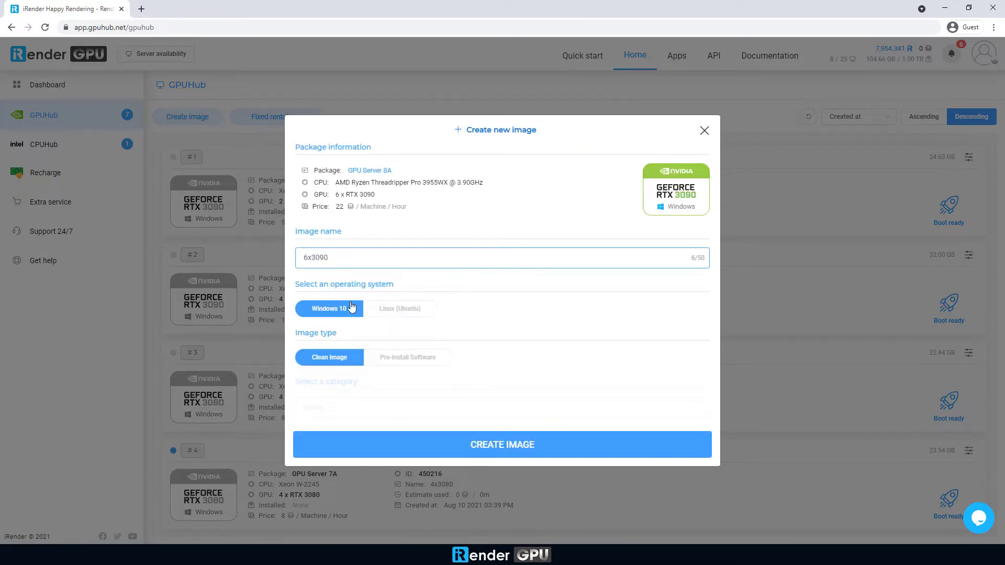
pyautogui.click(490, 443)
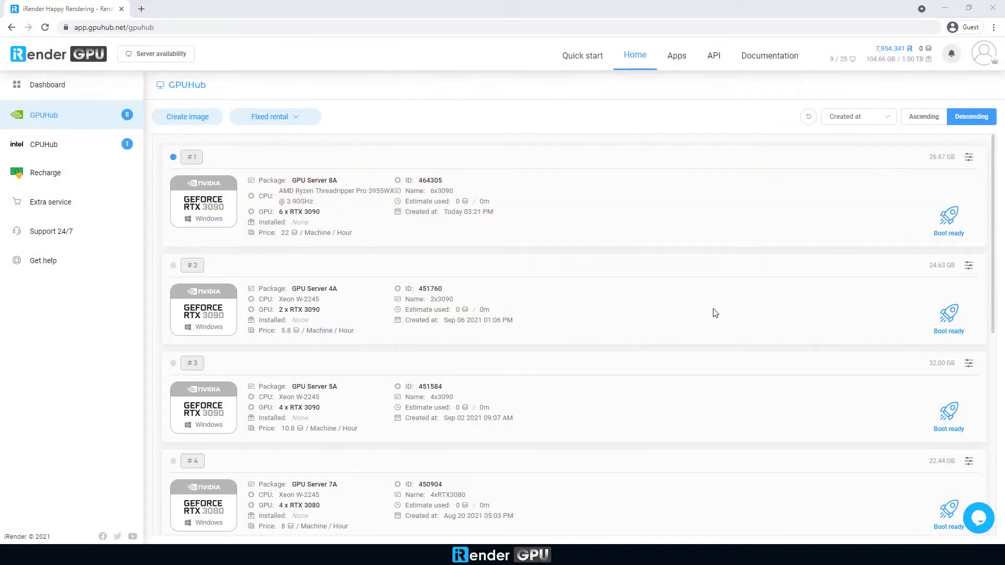
pyautogui.click(948, 215)
pyautogui.click(538, 418)
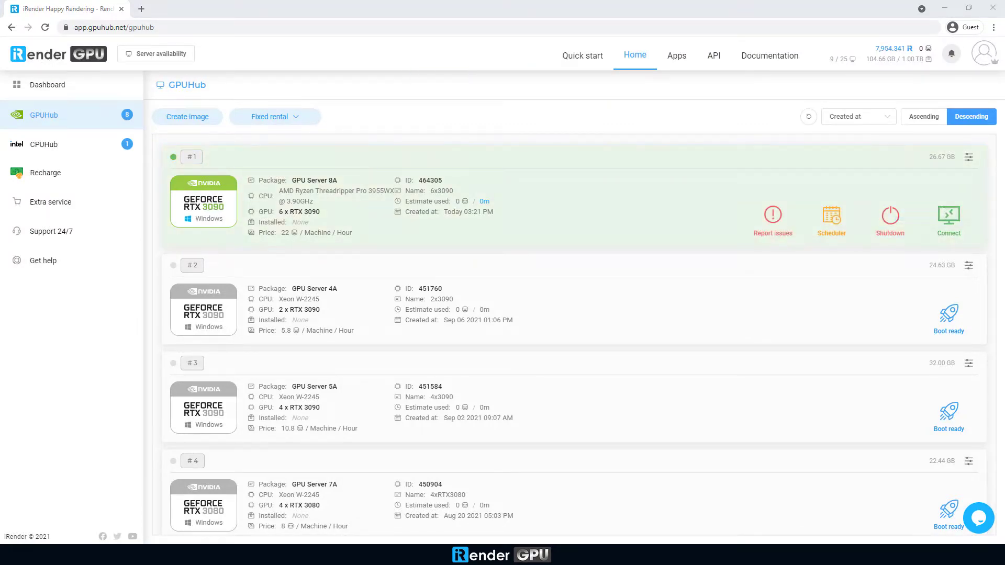
# Step: Connect to the 6x3090 machine through Remote Desktop, entering the connection password and accepting the unverified certificate
pyautogui.click(958, 225)
pyautogui.click(282, 453)
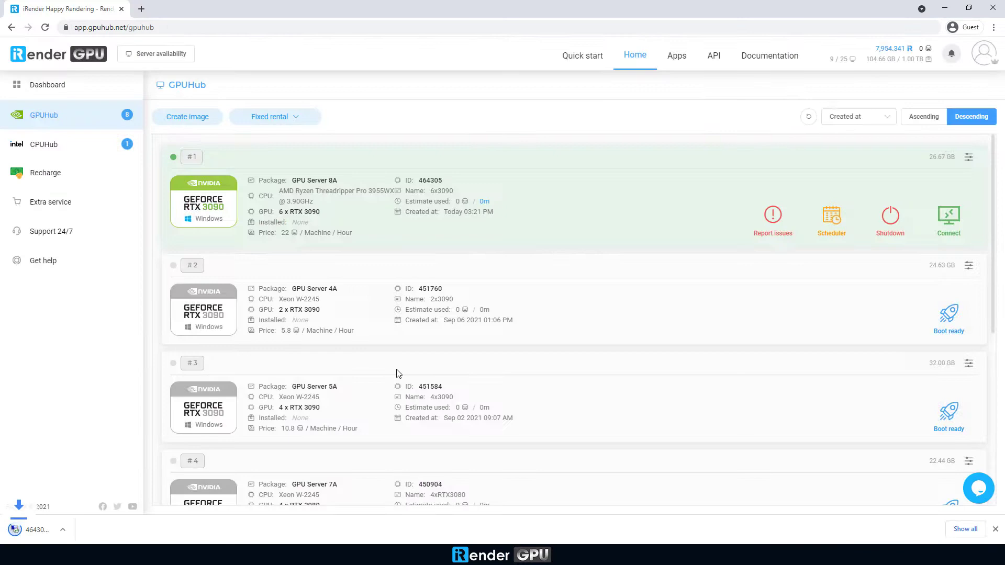
pyautogui.click(570, 333)
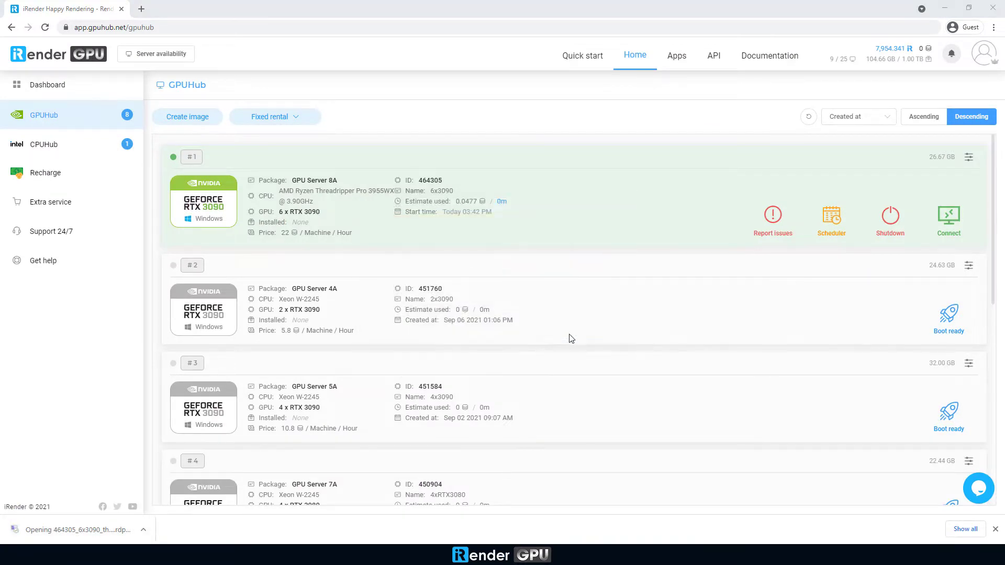
pyautogui.write('**********')
pyautogui.click(479, 360)
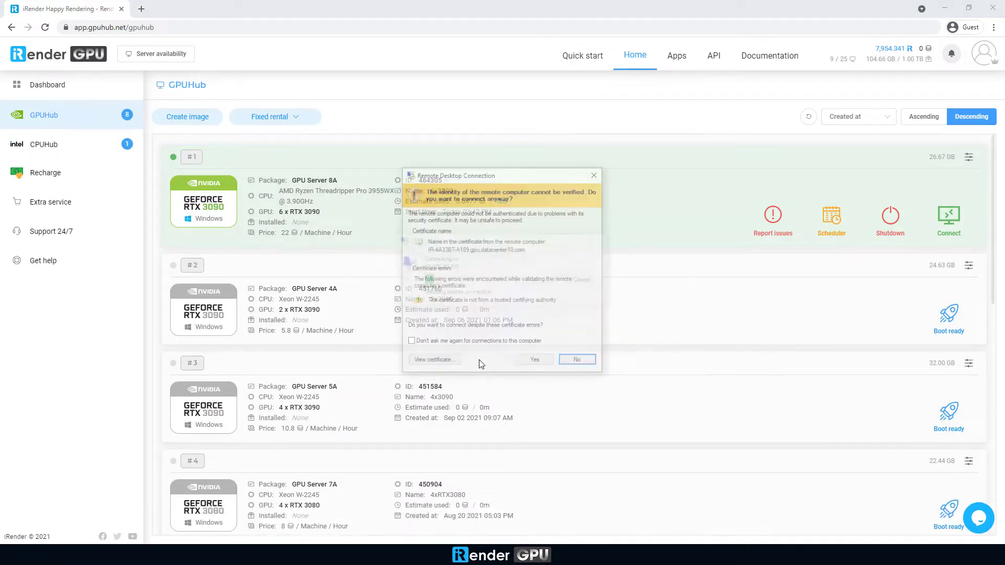
pyautogui.click(531, 361)
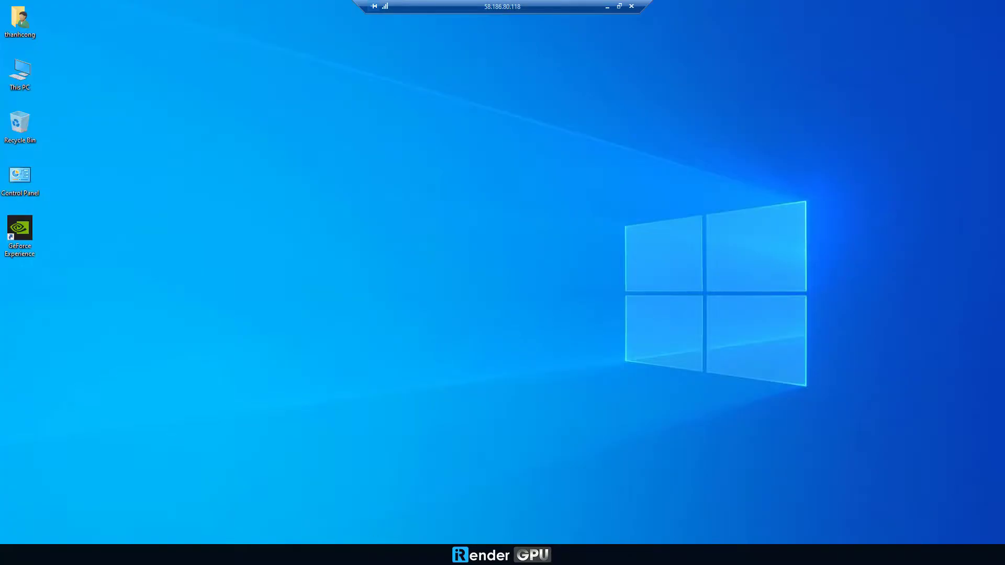
# Step: Examine the remote machine's GPU, memory and disk performance in Task Manager and close it
pyautogui.rightClick(437, 554)
pyautogui.click(471, 502)
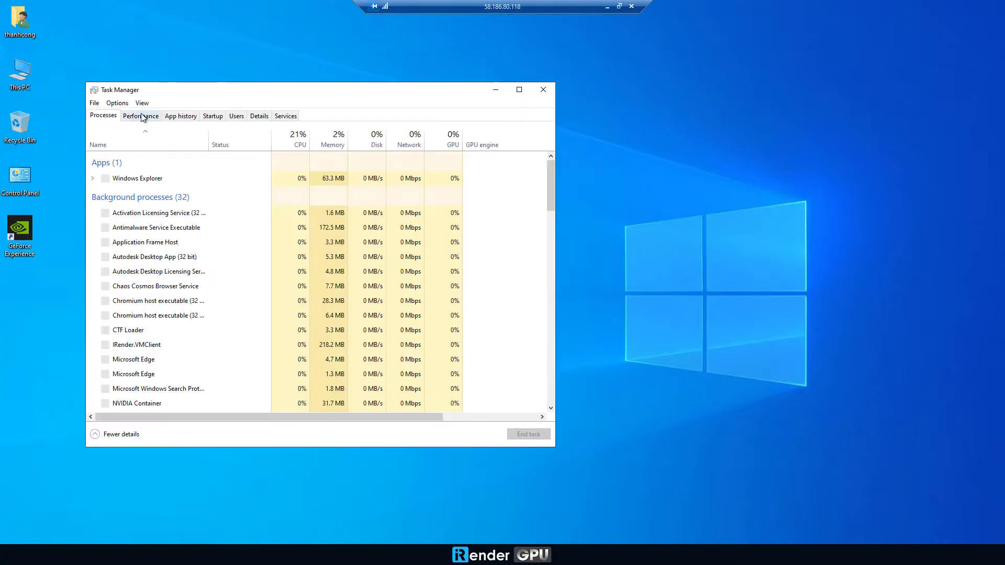
pyautogui.click(141, 115)
pyautogui.click(139, 142)
pyautogui.click(233, 314)
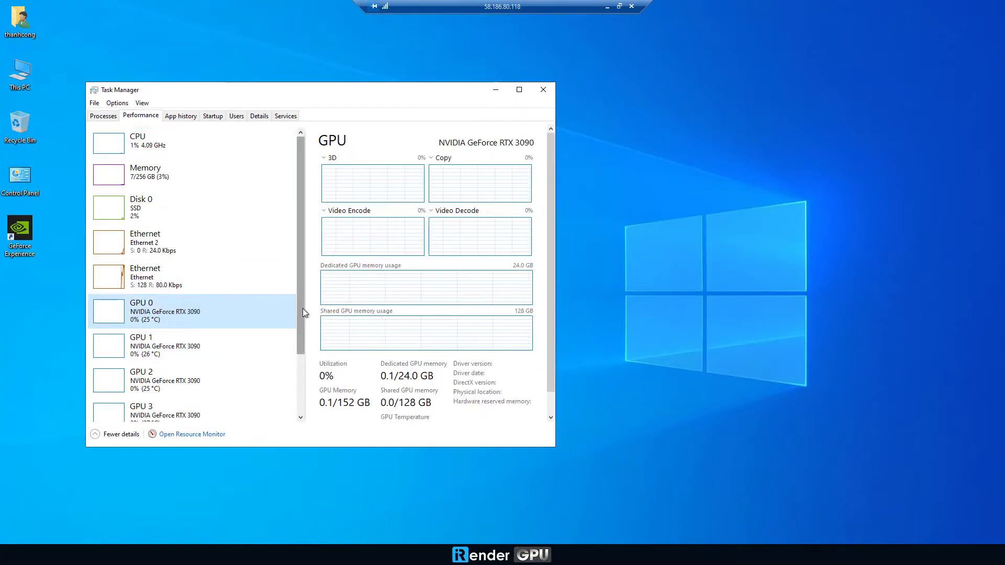
pyautogui.scroll(-3, 303, 308)
pyautogui.click(170, 411)
pyautogui.scroll(3, 273, 131)
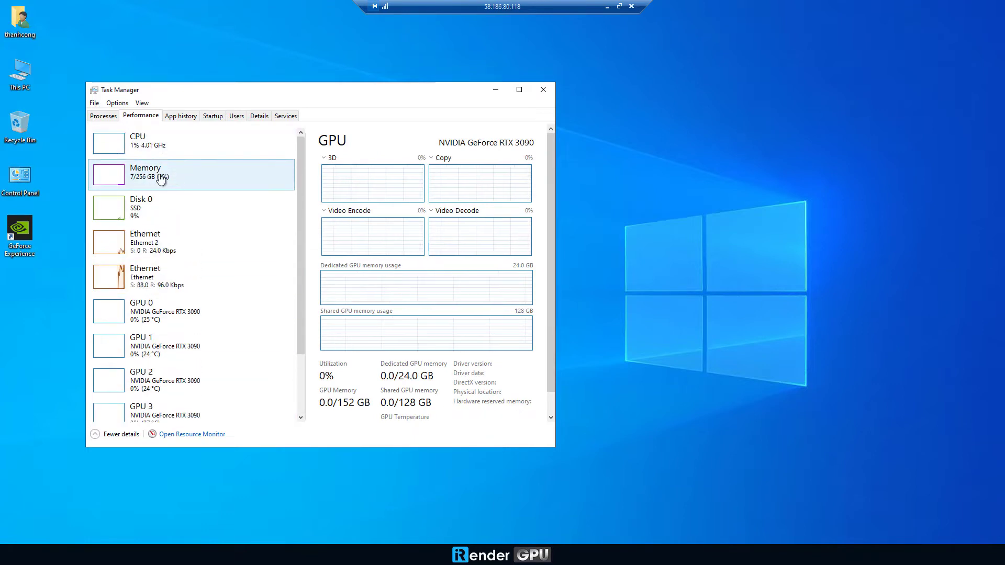
pyautogui.click(162, 175)
pyautogui.click(213, 217)
pyautogui.click(543, 90)
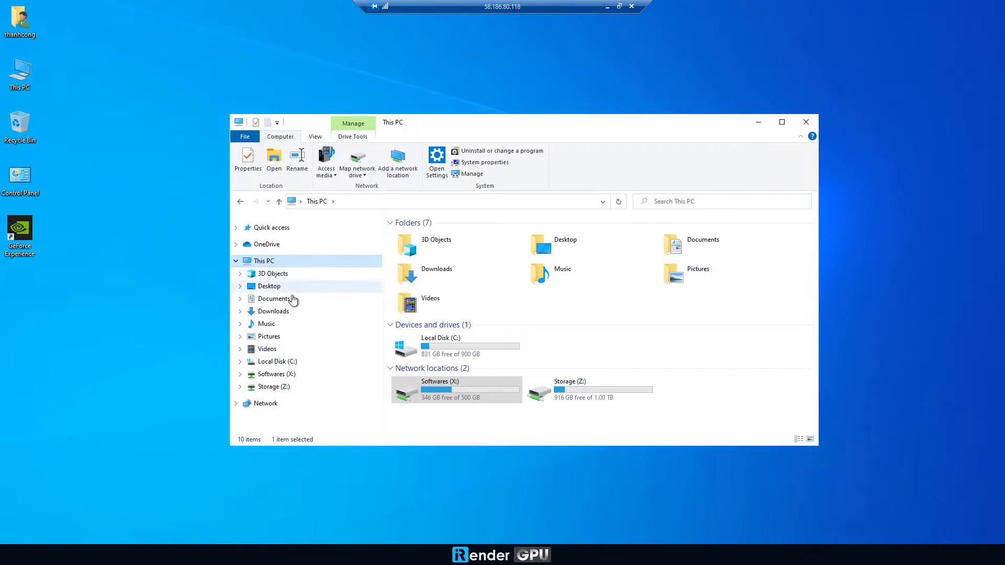
# Step: Run Autodesk_Maya_2019_2_Update from the Maya folder on Softwares (X:) and extract it to C:\Autodesk\
pyautogui.doubleClick(451, 381)
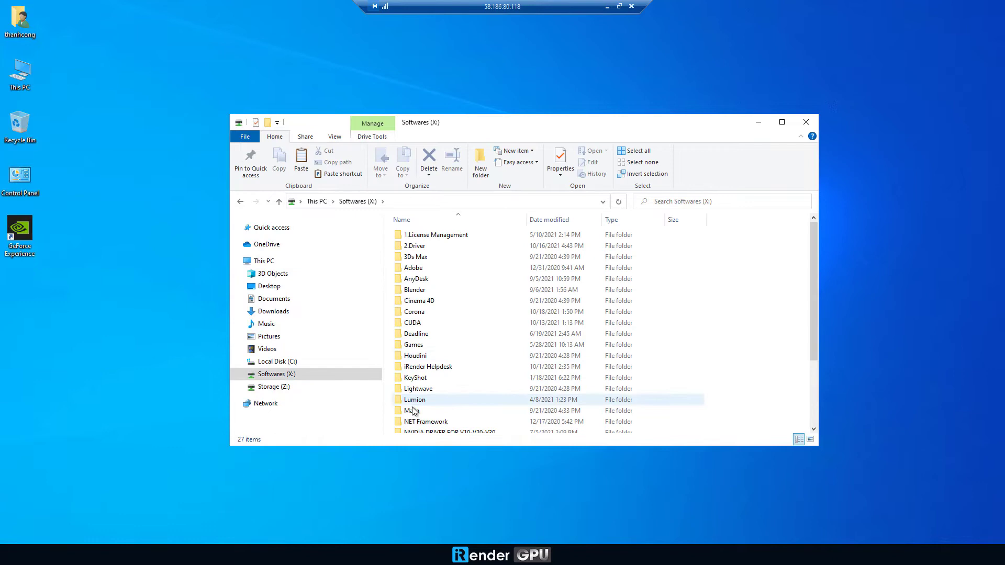
pyautogui.doubleClick(451, 410)
pyautogui.click(452, 268)
pyautogui.doubleClick(452, 268)
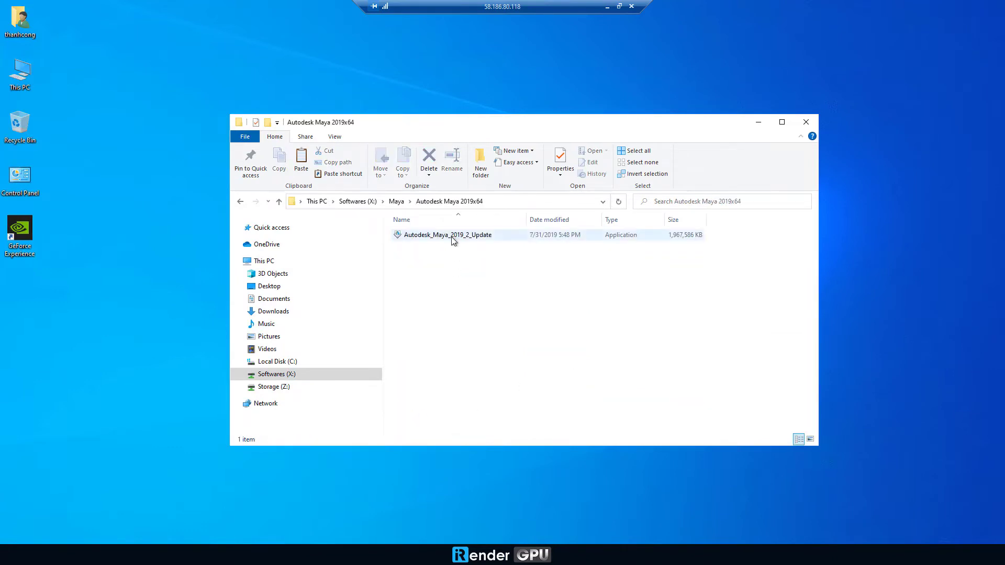
pyautogui.click(451, 235)
pyautogui.rightClick(451, 235)
pyautogui.click(453, 238)
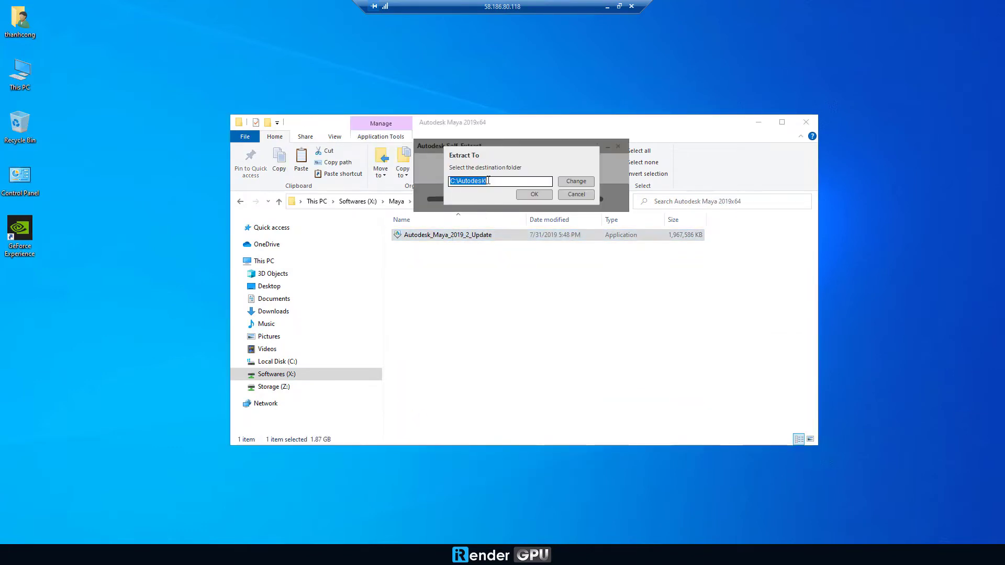
pyautogui.click(524, 194)
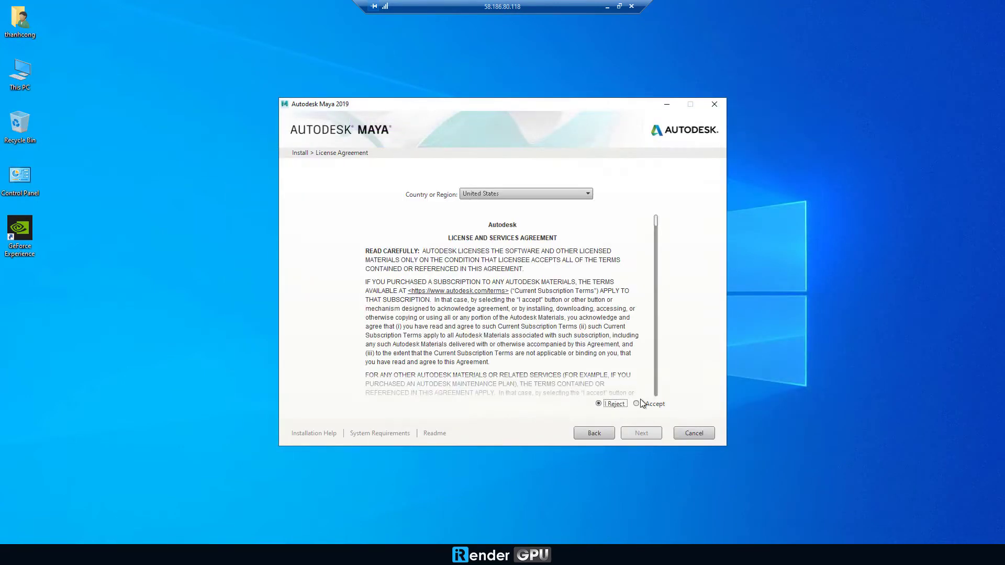
# Step: Accept the license agreement, install Autodesk Maya 2019 with the offered components and close the installer
pyautogui.click(638, 404)
pyautogui.click(641, 433)
pyautogui.click(639, 433)
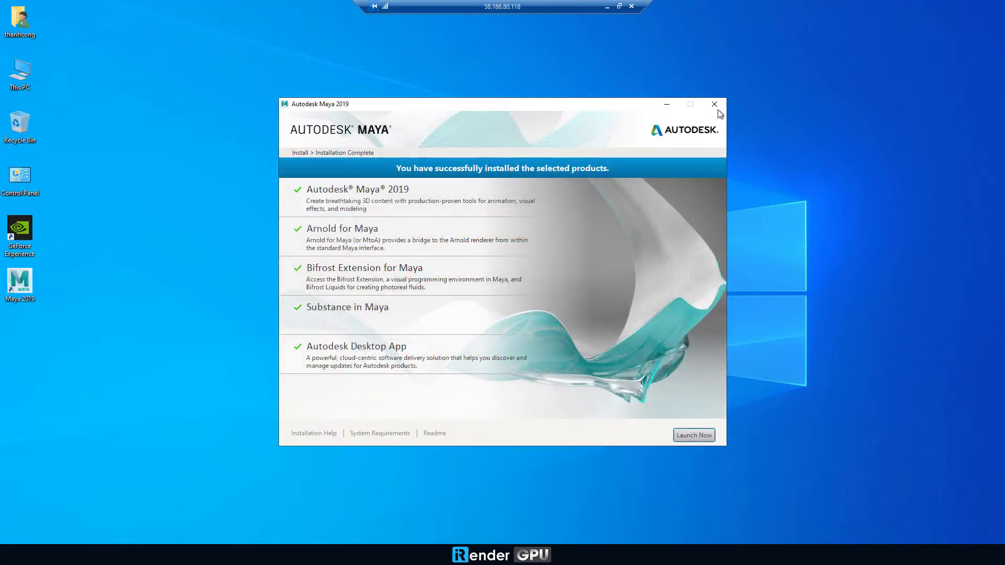
pyautogui.click(717, 109)
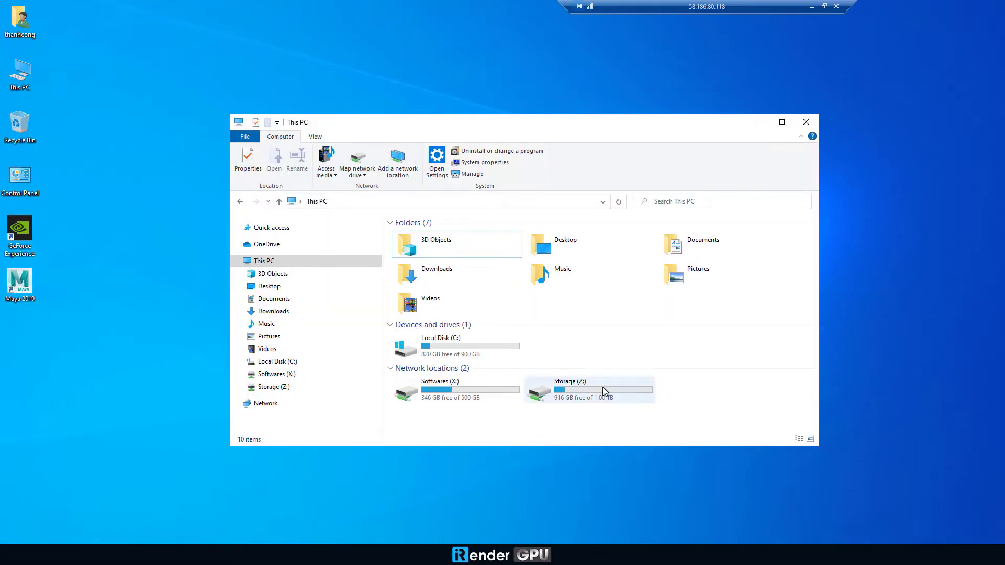
# Step: Copy the GPU_MipMap_Race_Ring folder from Storage (Z:) to the remote desktop and place its icon beneath the Maya 2019 shortcut
pyautogui.doubleClick(602, 387)
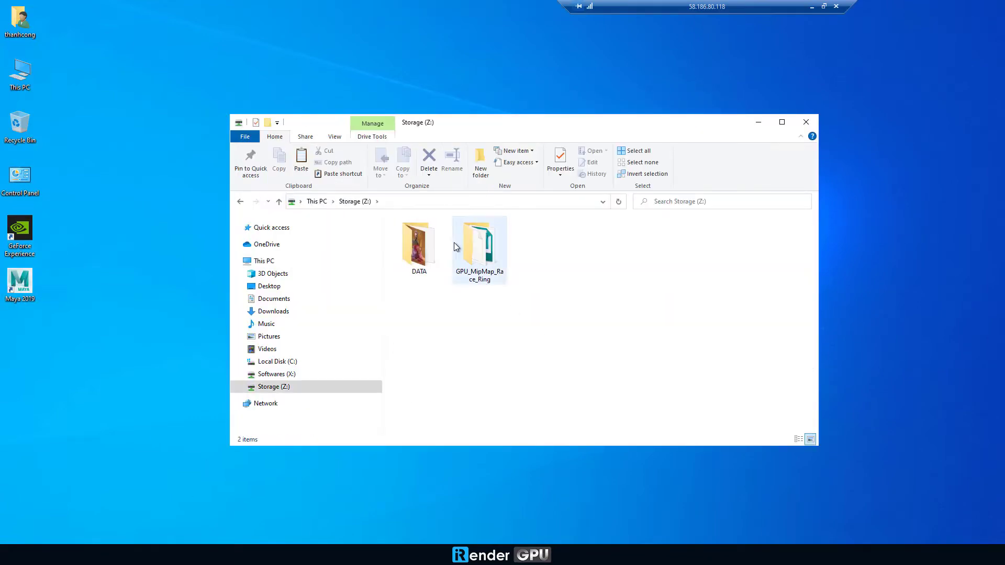
pyautogui.moveTo(454, 243); pyautogui.dragTo(21, 337)
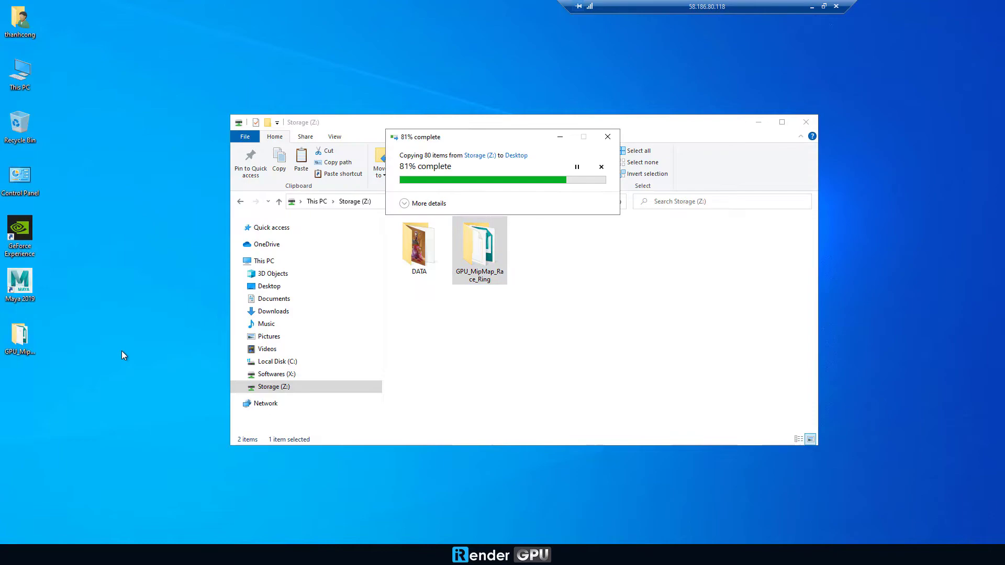
pyautogui.click(758, 122)
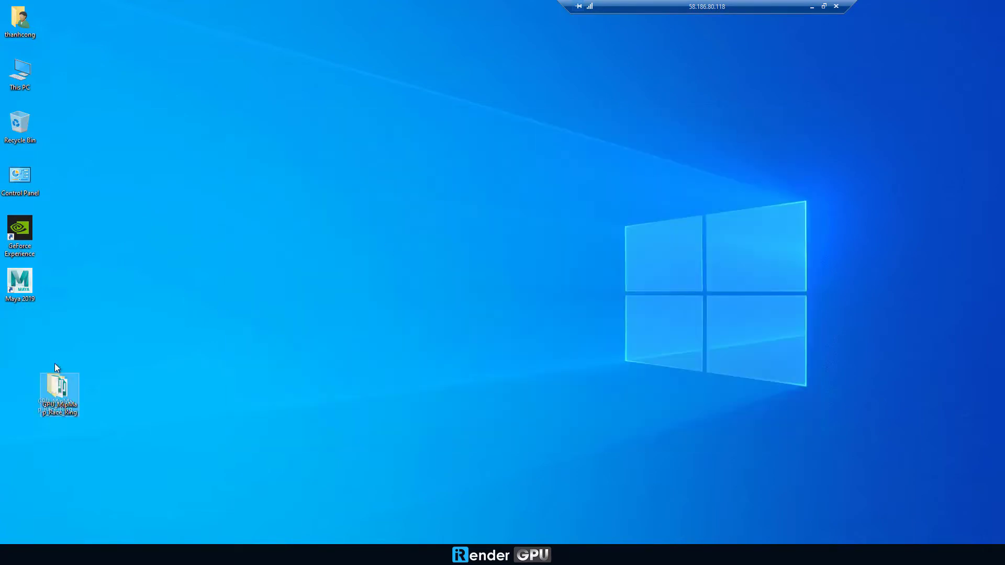
pyautogui.moveTo(55, 364); pyautogui.dragTo(27, 336)
# Step: Open the GPU_On_Demand_MipMap.mb scene from the desktop GPU_MipMap_Race_Ring folder in Maya
pyautogui.doubleClick(26, 336)
pyautogui.rightClick(478, 282)
pyautogui.click(498, 307)
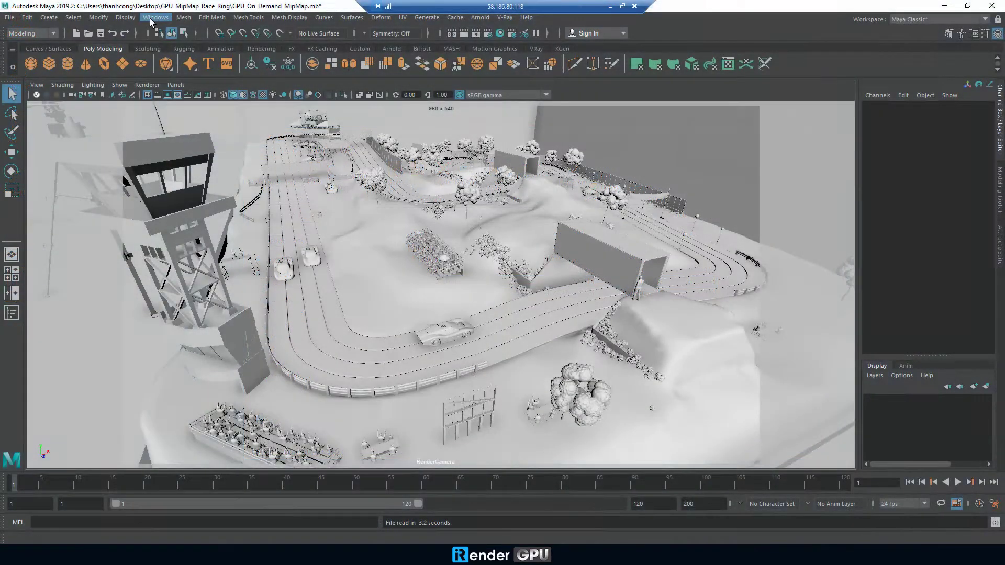
# Step: Auto-resolve the scene's missing file paths with the File Path Editor, using the GPU_MipMap_Race_Ring/Assets folder as base path
pyautogui.click(156, 17)
pyautogui.moveTo(202, 53)
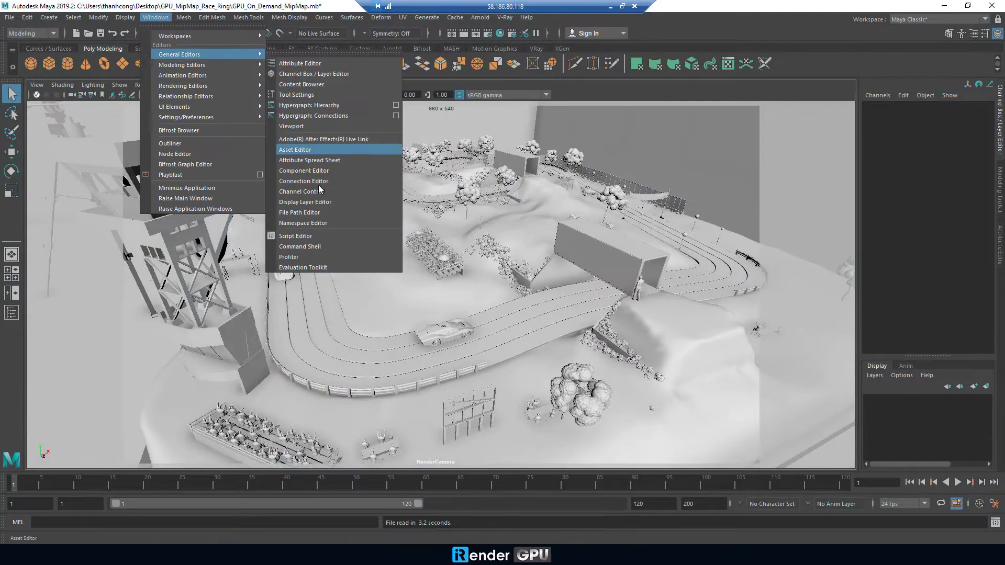
pyautogui.click(306, 212)
pyautogui.click(460, 215)
pyautogui.click(504, 398)
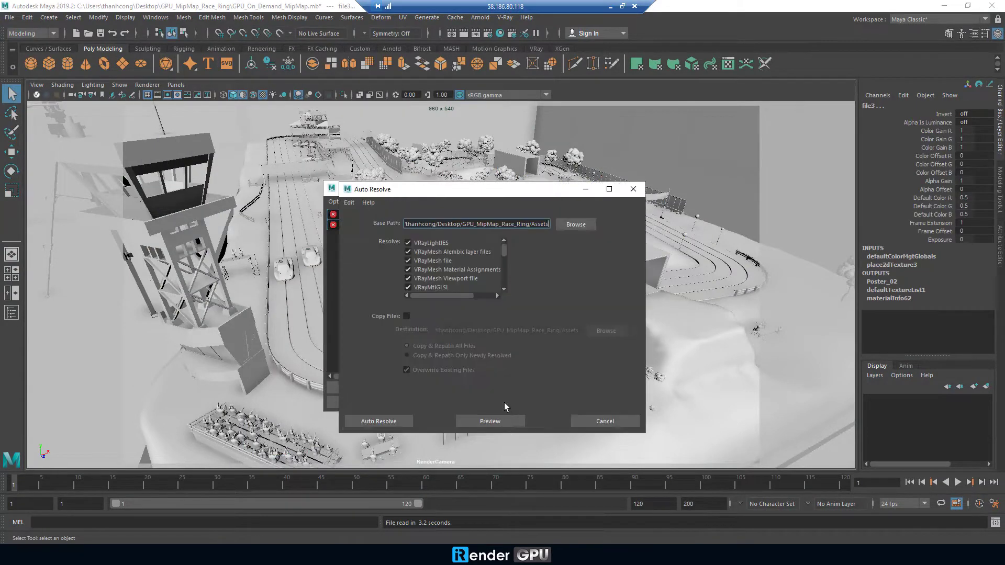
pyautogui.click(564, 225)
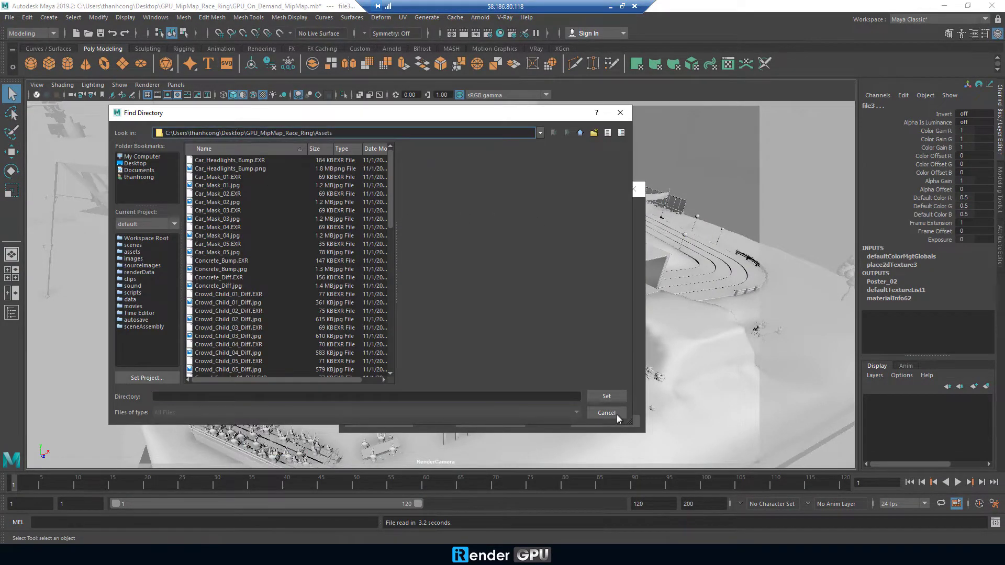
pyautogui.click(602, 396)
pyautogui.click(395, 421)
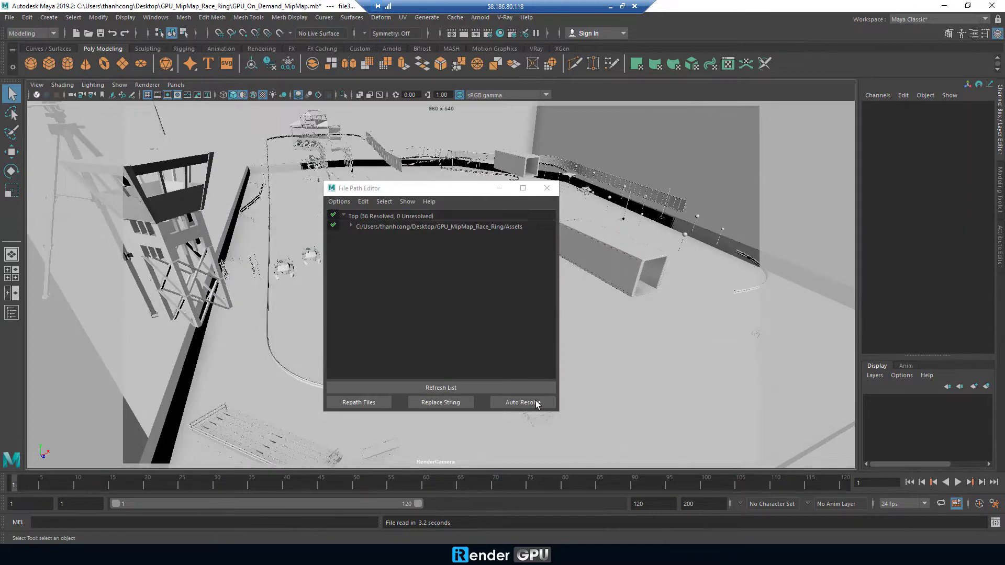
pyautogui.click(547, 188)
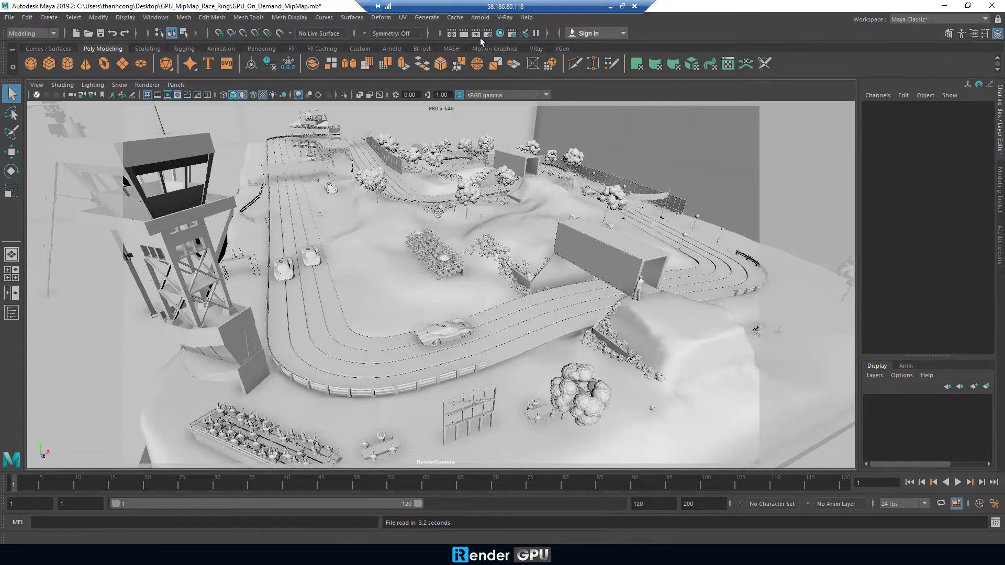
# Step: Set the render resolution preset to 1920 x 1080 in the Render Settings
pyautogui.click(488, 33)
pyautogui.moveTo(710, 221); pyautogui.dragTo(711, 257)
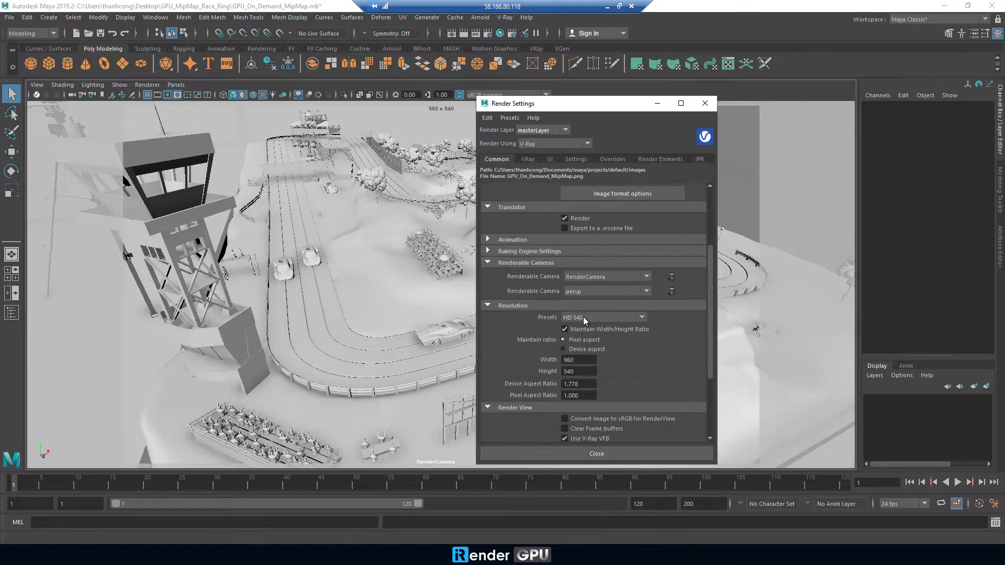
pyautogui.click(644, 321)
pyautogui.click(600, 418)
# Step: Set the V-Ray render engine to V-Ray GPU and enable RTX
pyautogui.click(529, 160)
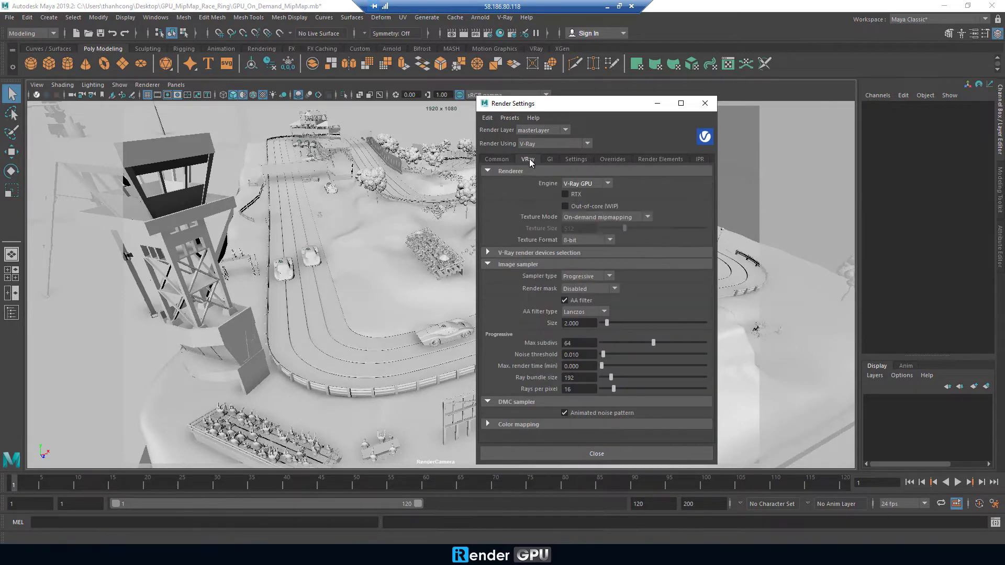
pyautogui.click(609, 184)
pyautogui.click(581, 205)
pyautogui.click(565, 194)
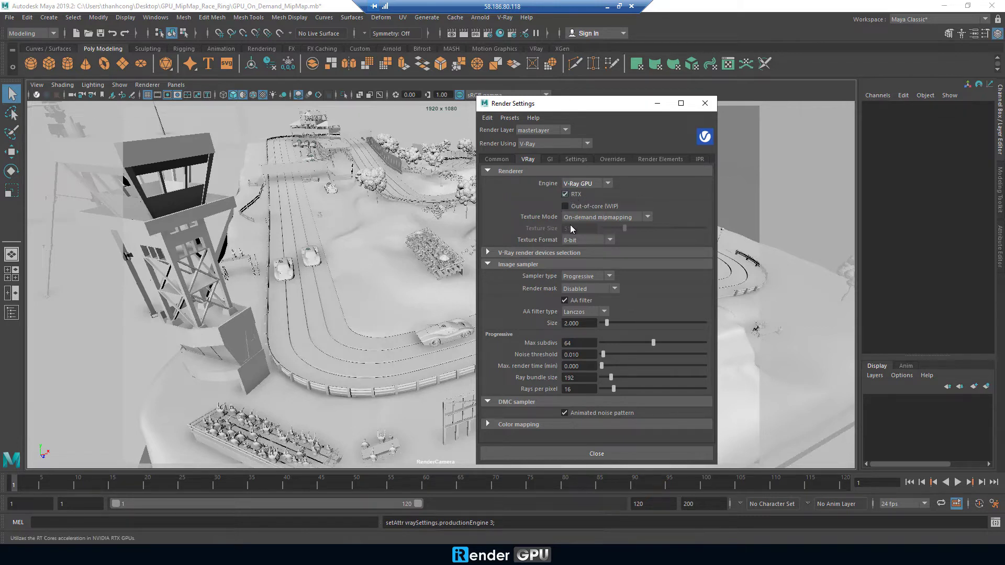
# Step: Review the V-Ray render devices, image sampler, GI, system and render element settings, and close the Render Settings
pyautogui.click(547, 253)
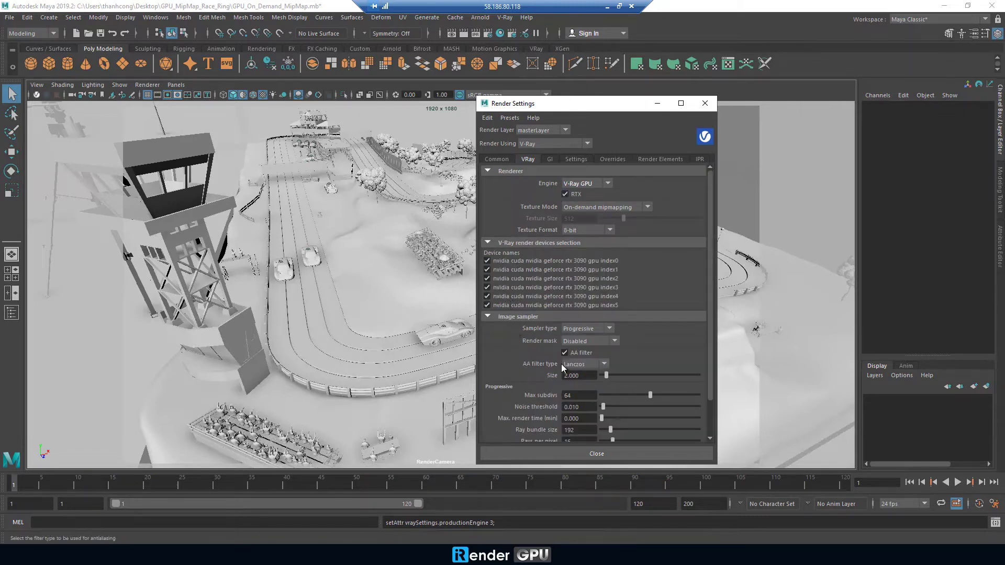
pyautogui.scroll(-2, 570, 332)
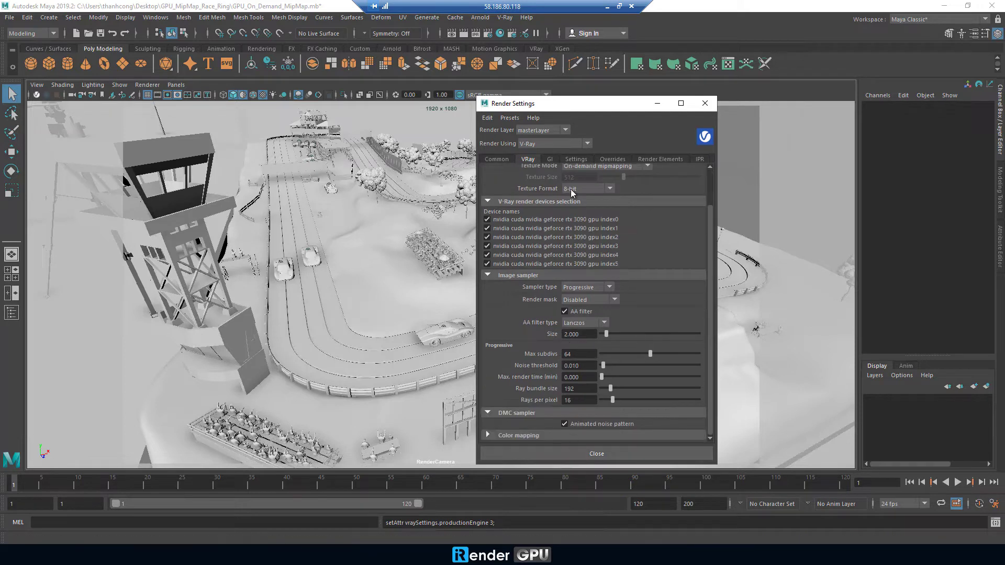
pyautogui.click(549, 160)
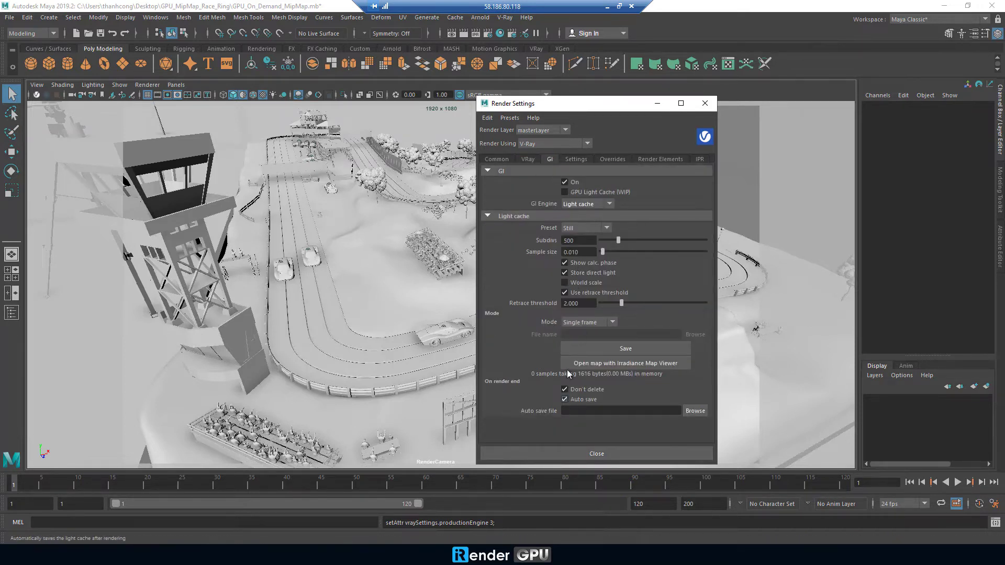
pyautogui.click(571, 157)
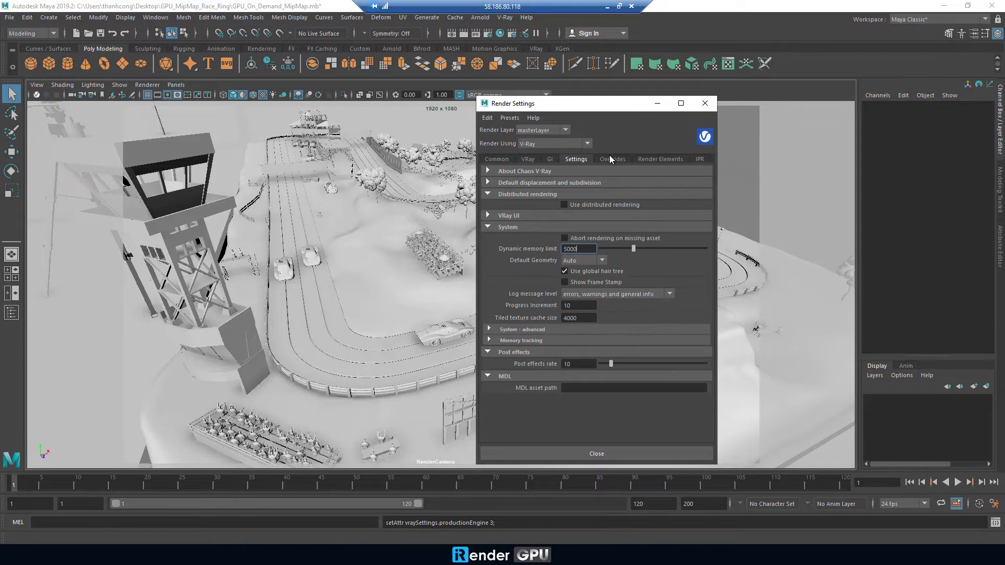
pyautogui.click(616, 157)
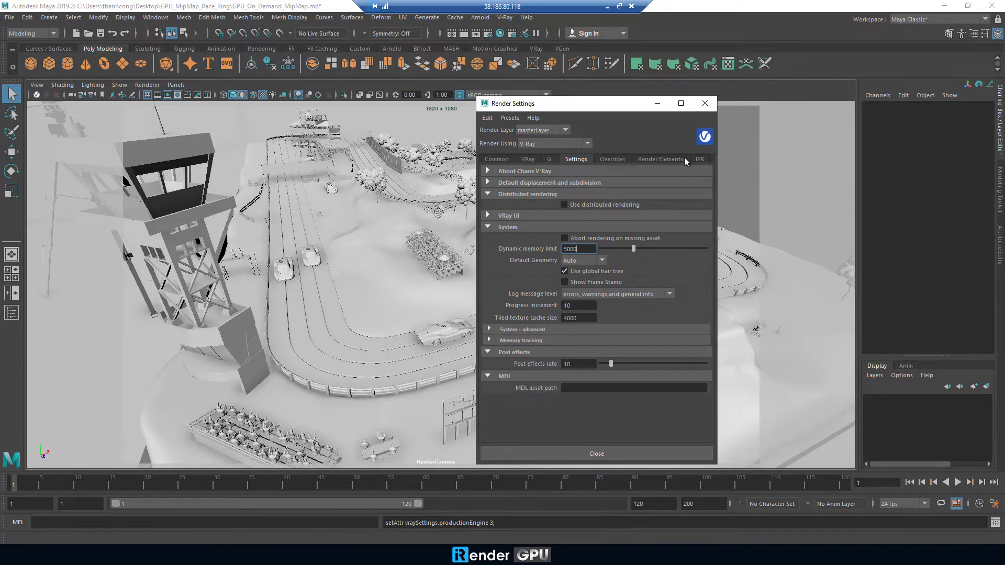
pyautogui.click(652, 158)
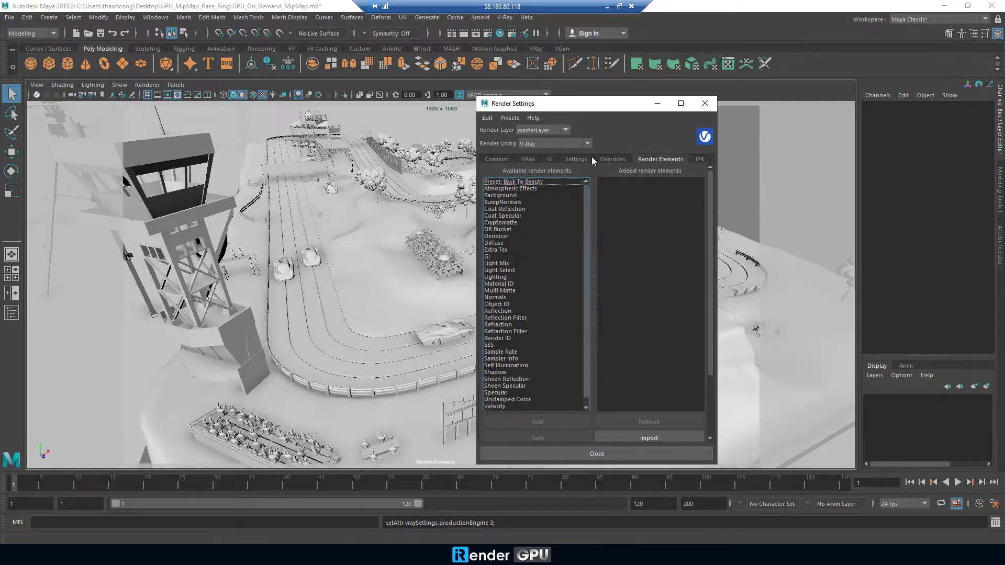
pyautogui.click(593, 453)
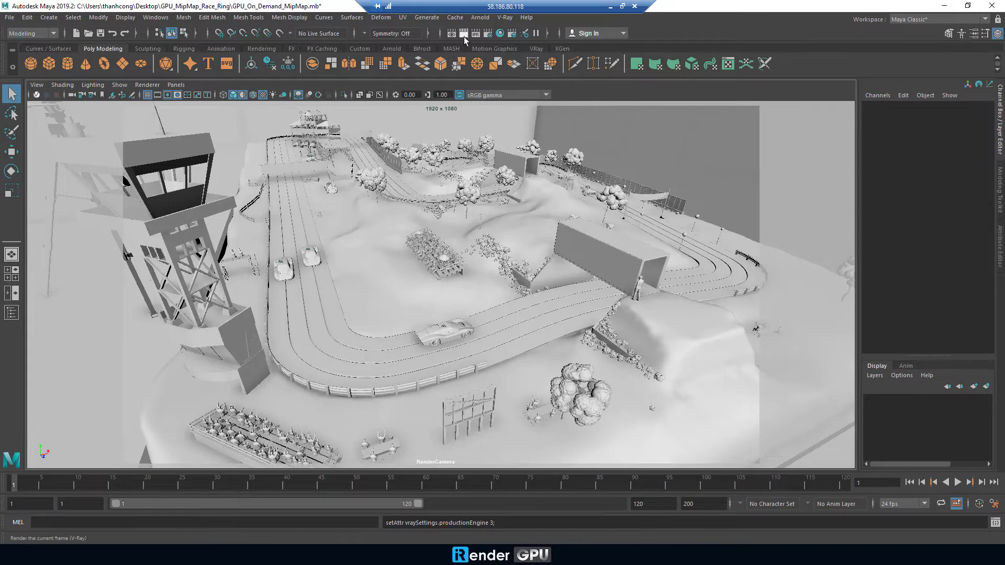
# Step: Render the current frame with V-Ray GPU and inspect the result enlarged in the V-Ray Frame Buffer
pyautogui.click(463, 34)
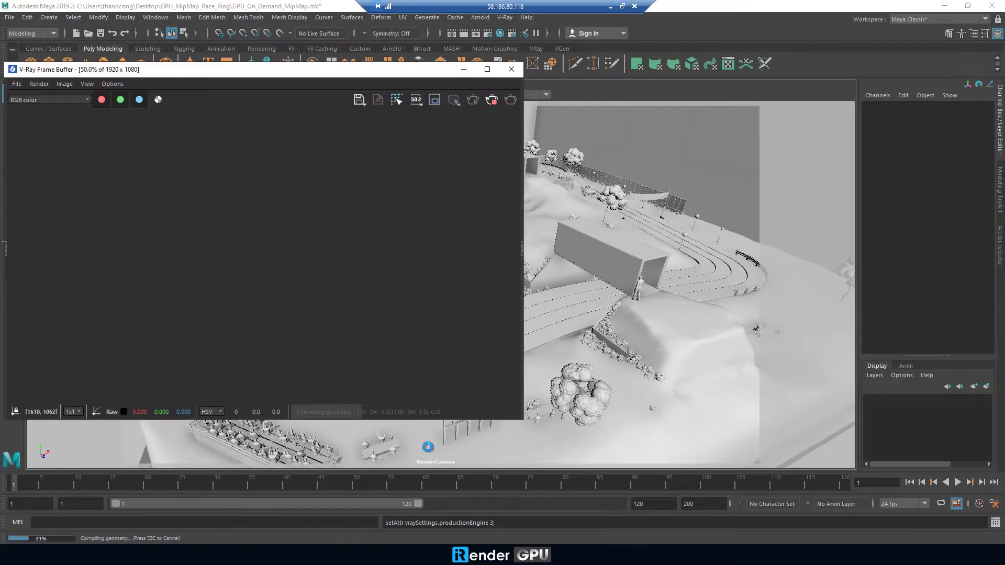
pyautogui.moveTo(392, 77); pyautogui.dragTo(418, 116)
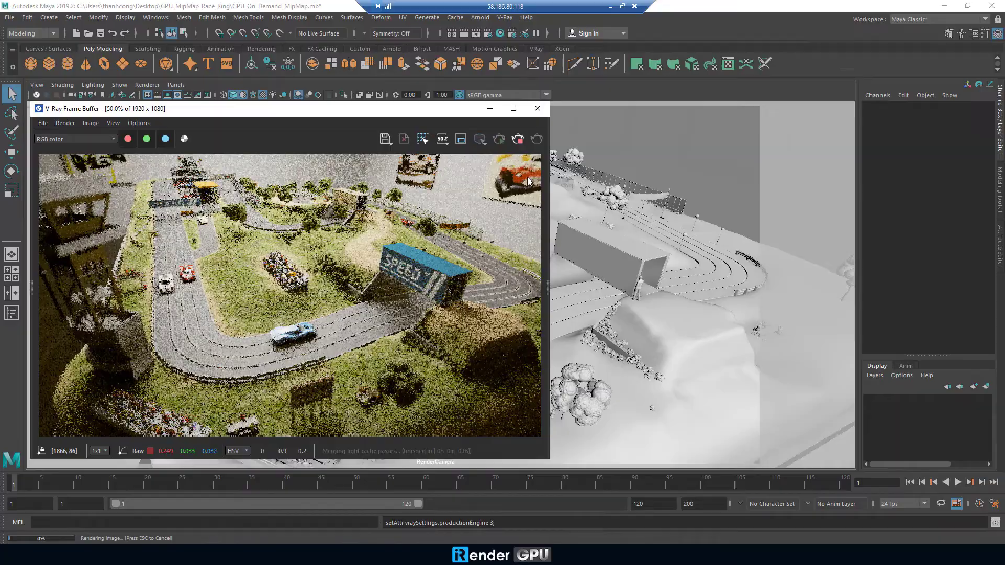
pyautogui.click(513, 108)
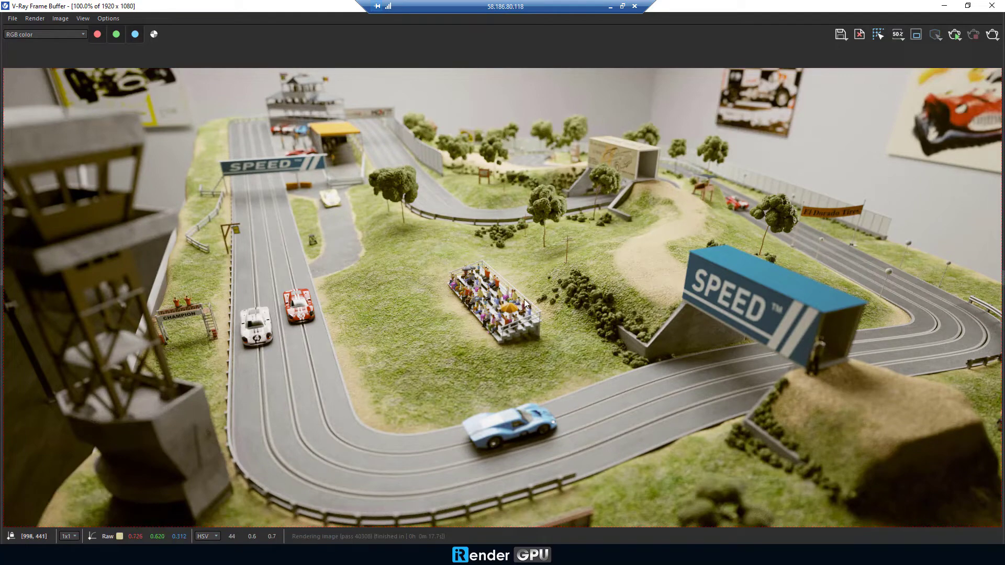
pyautogui.scroll(5, 524, 301)
pyautogui.scroll(-3, 482, 312)
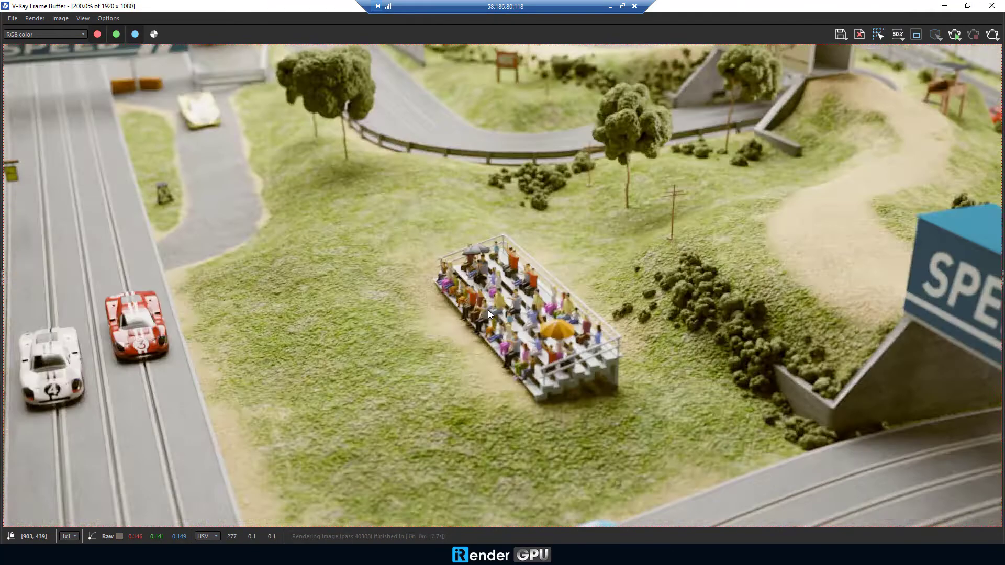
pyautogui.scroll(-3, 488, 309)
pyautogui.click(967, 6)
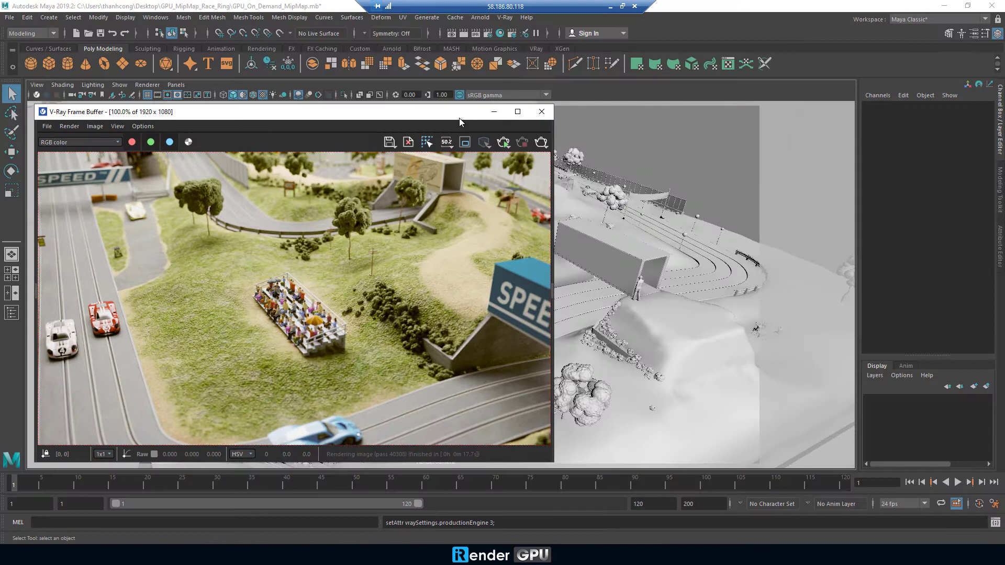
# Step: Save the rendered image to the desktop as a PNG file named Full_HD
pyautogui.click(389, 144)
pyautogui.click(135, 164)
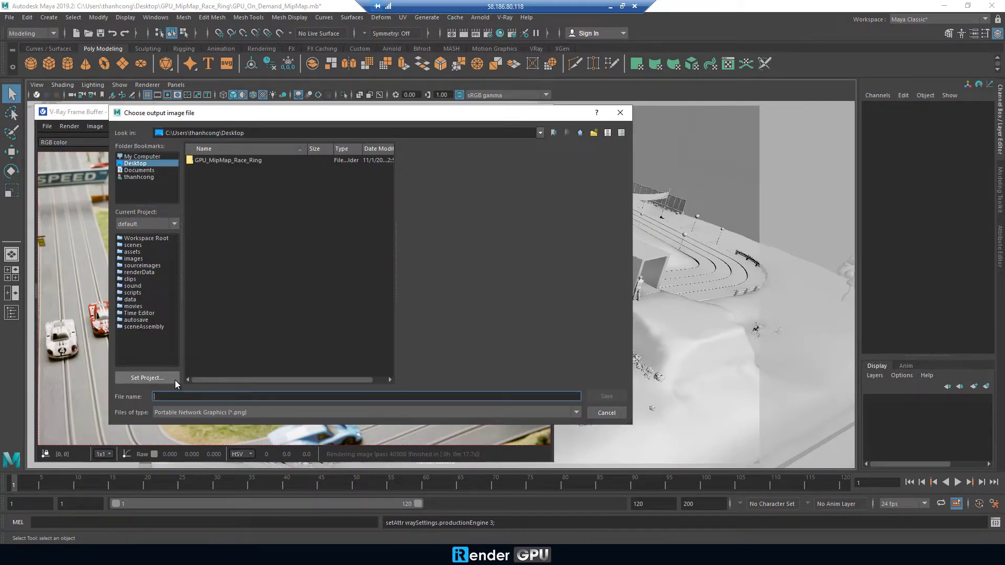
pyautogui.write('Full_HD')
pyautogui.click(608, 398)
# Step: Set the render width to 4096 pixels with the width/height ratio maintained, and render the frame again
pyautogui.click(487, 33)
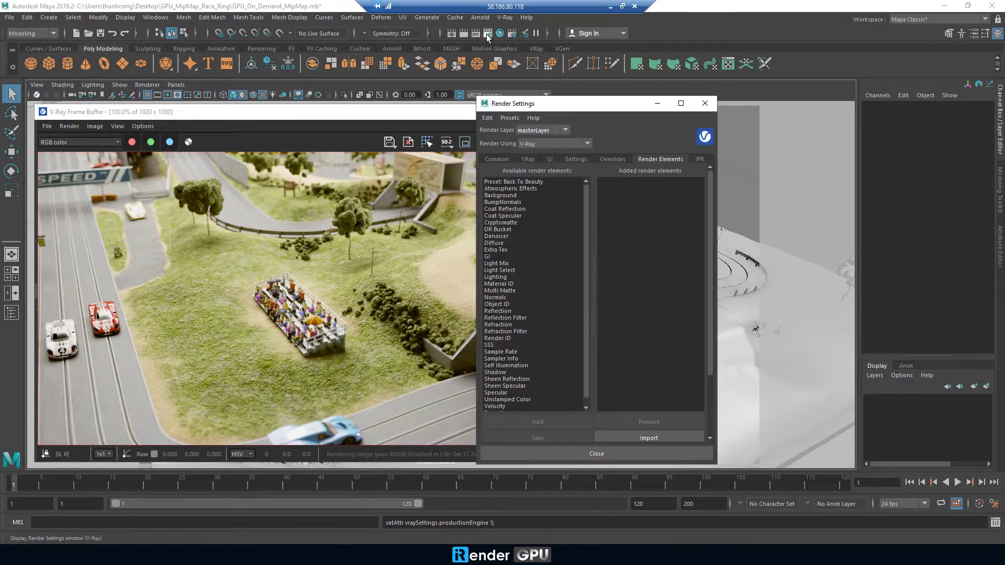
pyautogui.click(501, 157)
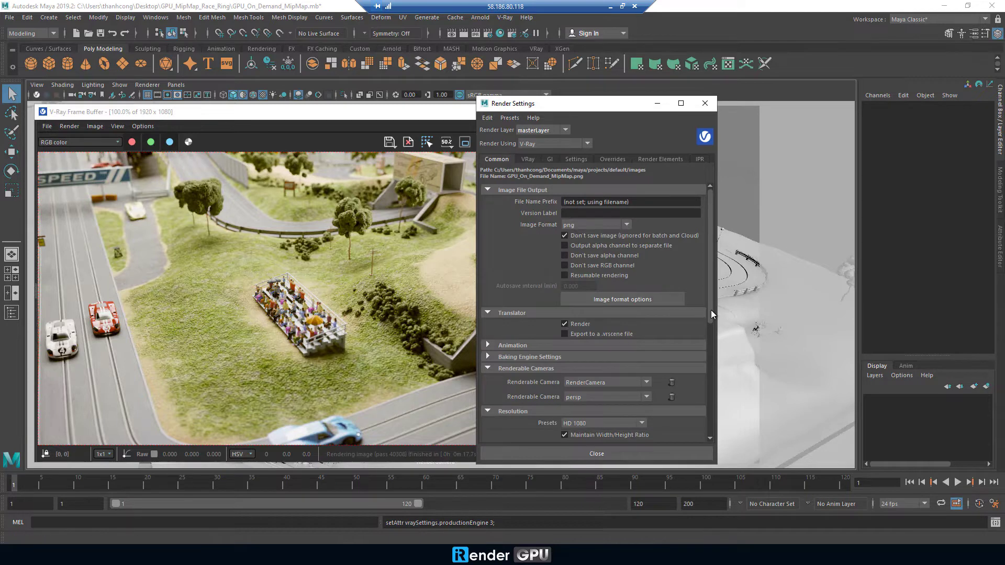
pyautogui.moveTo(710, 314); pyautogui.dragTo(702, 398)
pyautogui.doubleClick(576, 306)
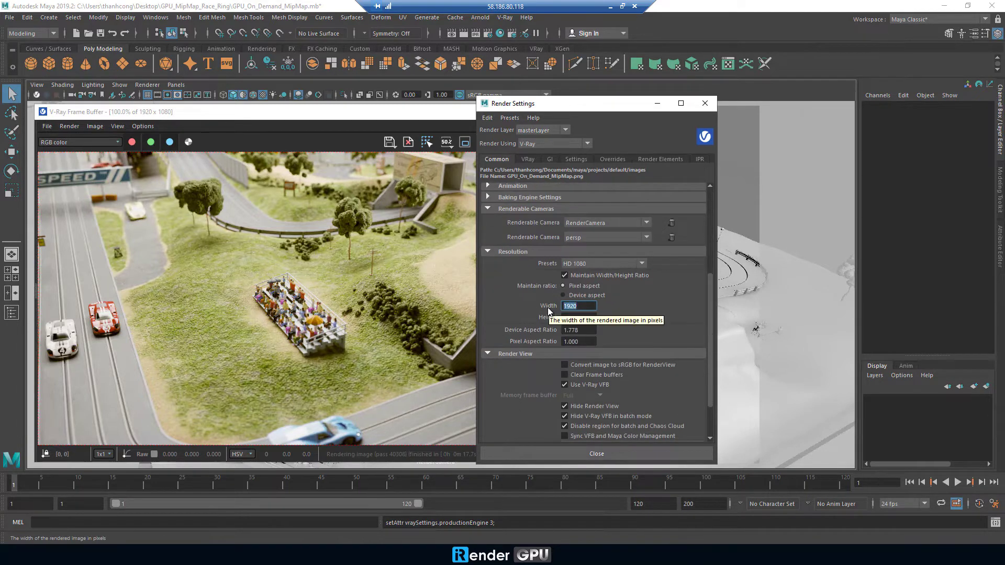
pyautogui.write('4096')
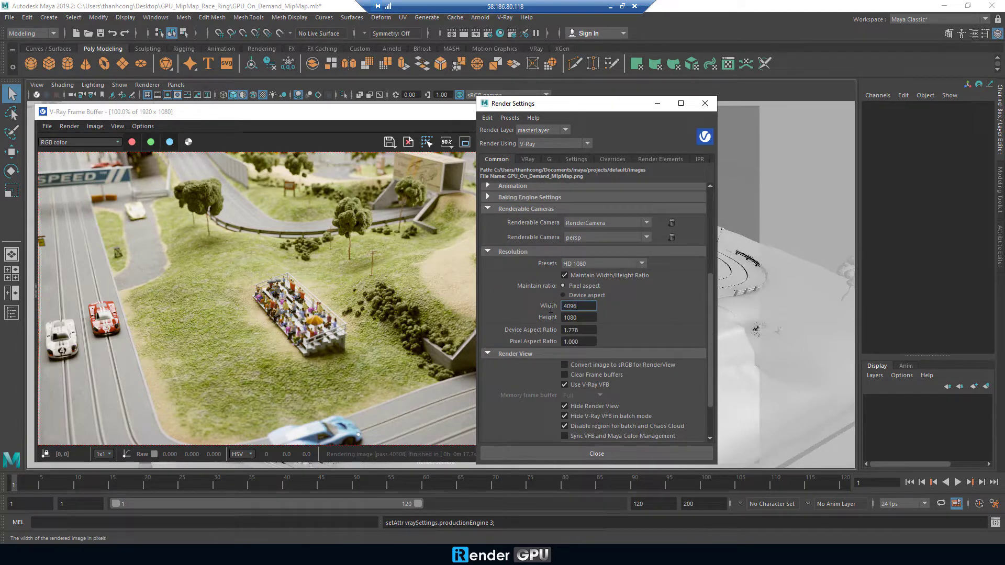
pyautogui.click(610, 453)
pyautogui.click(542, 144)
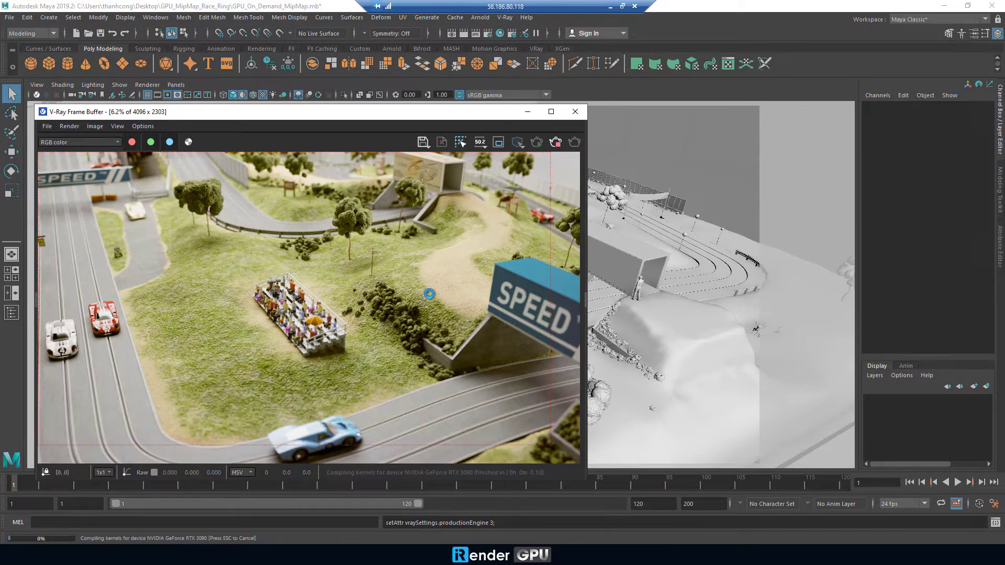
# Step: Examine the 4K render up close in the maximized V-Ray Frame Buffer, including the grandstand, race cars, track and terrain
pyautogui.scroll(2, 498, 180)
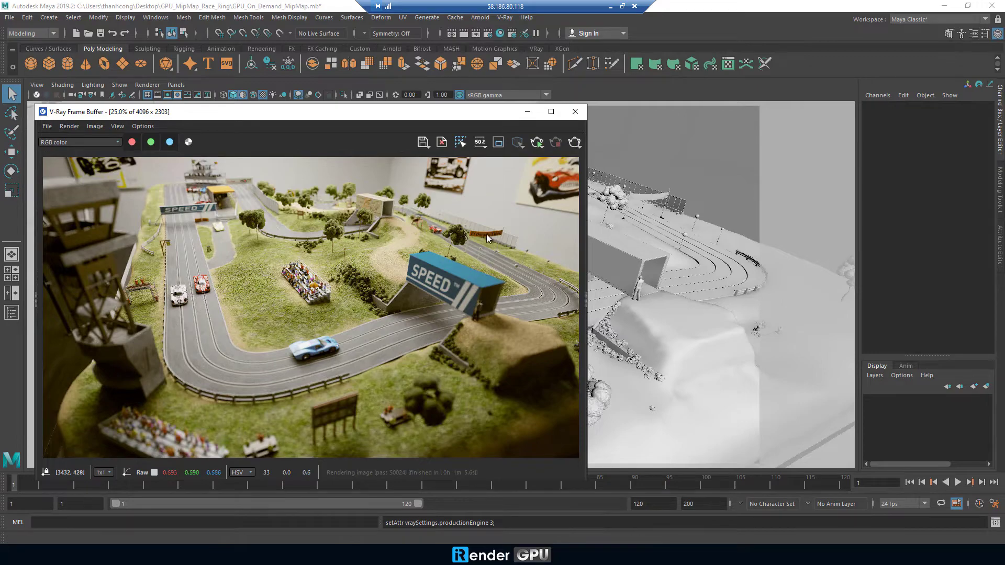
pyautogui.click(550, 112)
pyautogui.scroll(3, 531, 181)
pyautogui.scroll(1, 532, 184)
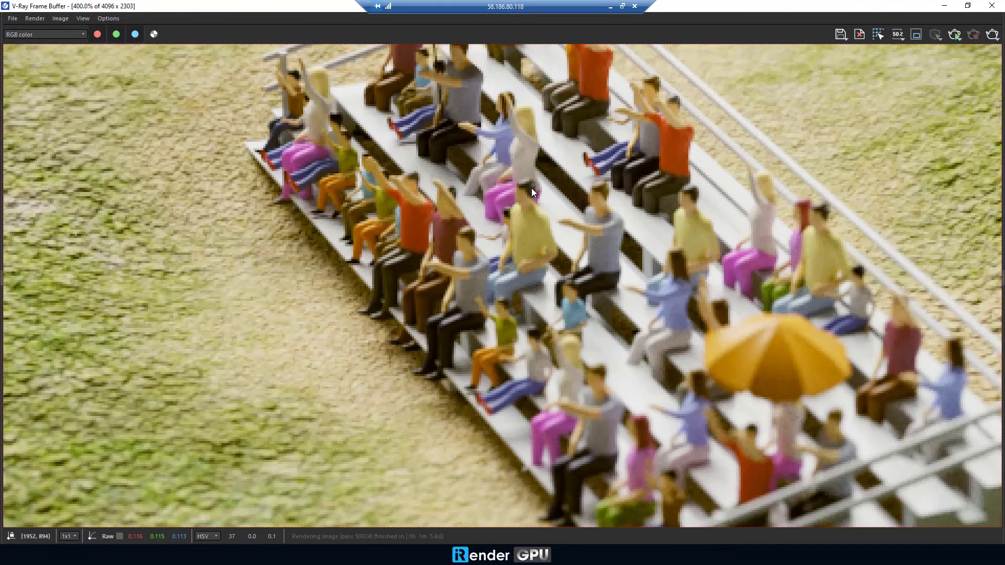
pyautogui.scroll(-3, 531, 202)
pyautogui.scroll(2, 527, 275)
pyautogui.moveTo(527, 275); pyautogui.dragTo(835, 278, button='middle')
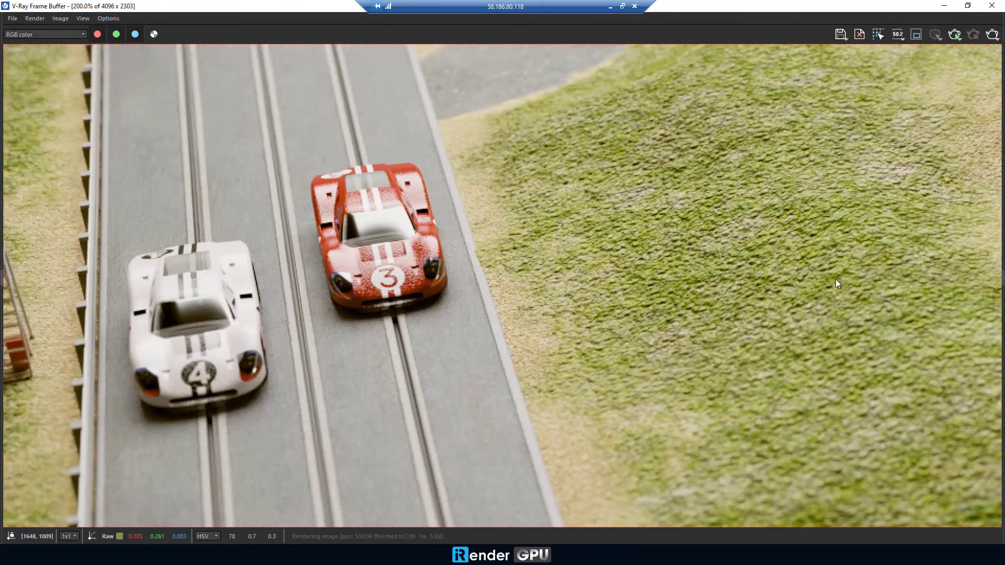
pyautogui.scroll(-3, 764, 312)
pyautogui.scroll(3, 645, 357)
pyautogui.scroll(-2, 644, 356)
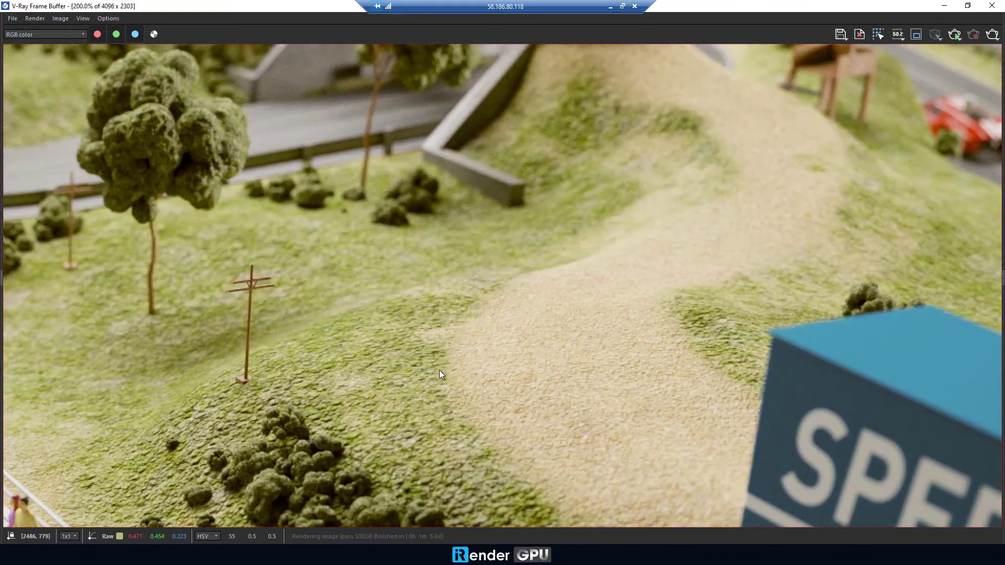
pyautogui.scroll(2, 60, 326)
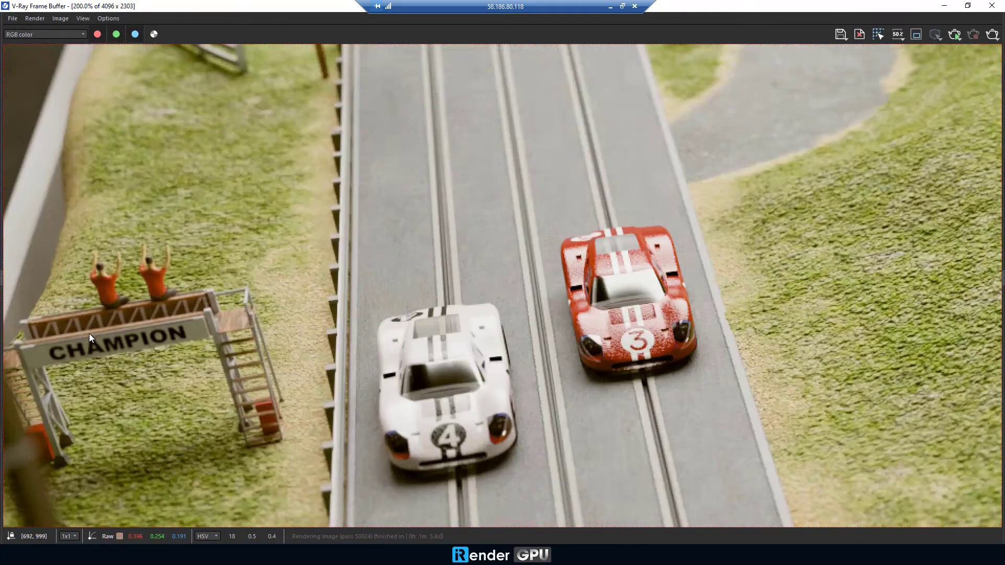
pyautogui.scroll(-3, 157, 320)
pyautogui.scroll(1, 596, 256)
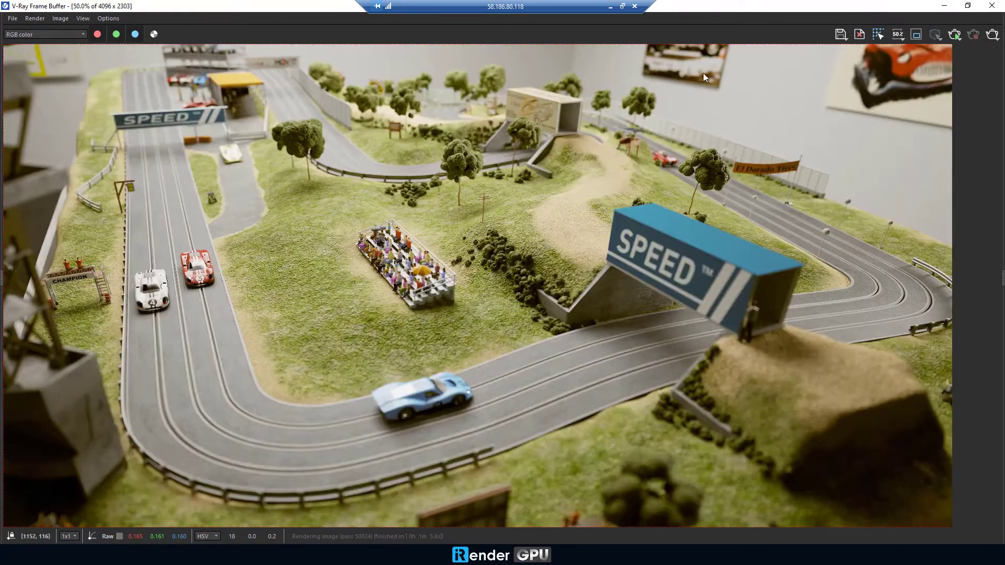
# Step: Save the 4K render to the desktop as a PNG named 4K_Race_Ring, and close Maya
pyautogui.hotkey('ctrl', 's')
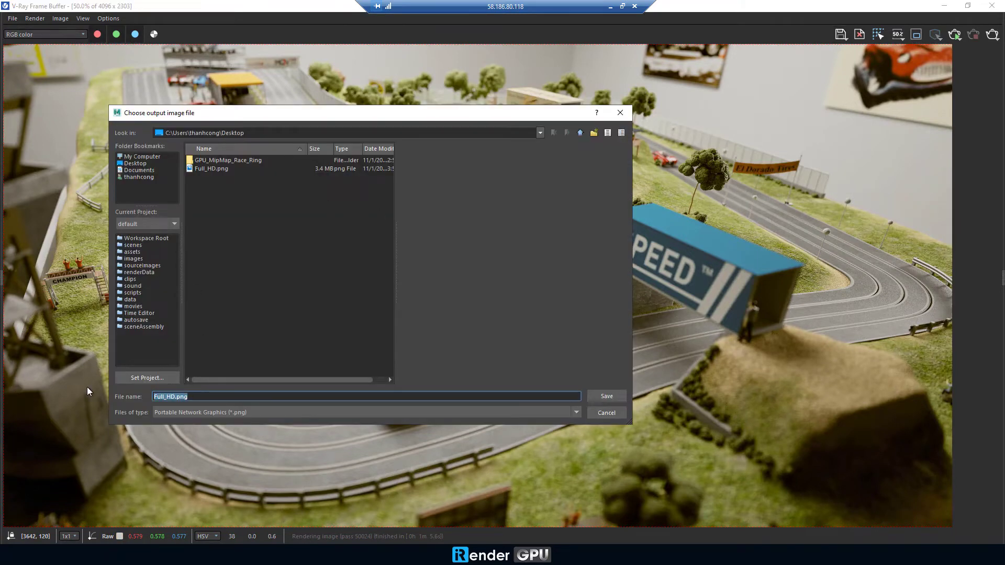
pyautogui.write('4K_Race_Ring')
pyautogui.press('Return')
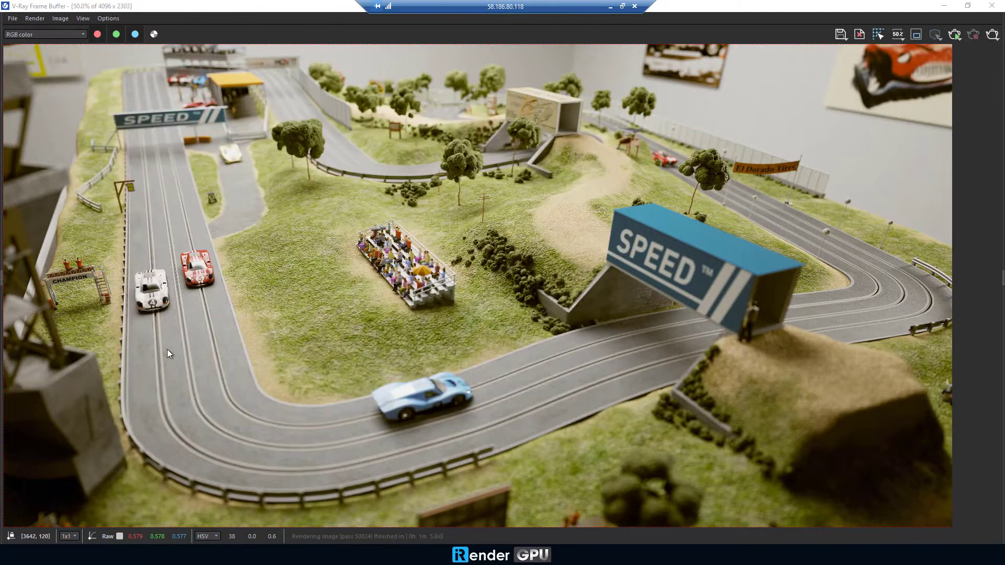
pyautogui.click(984, 7)
pyautogui.click(503, 284)
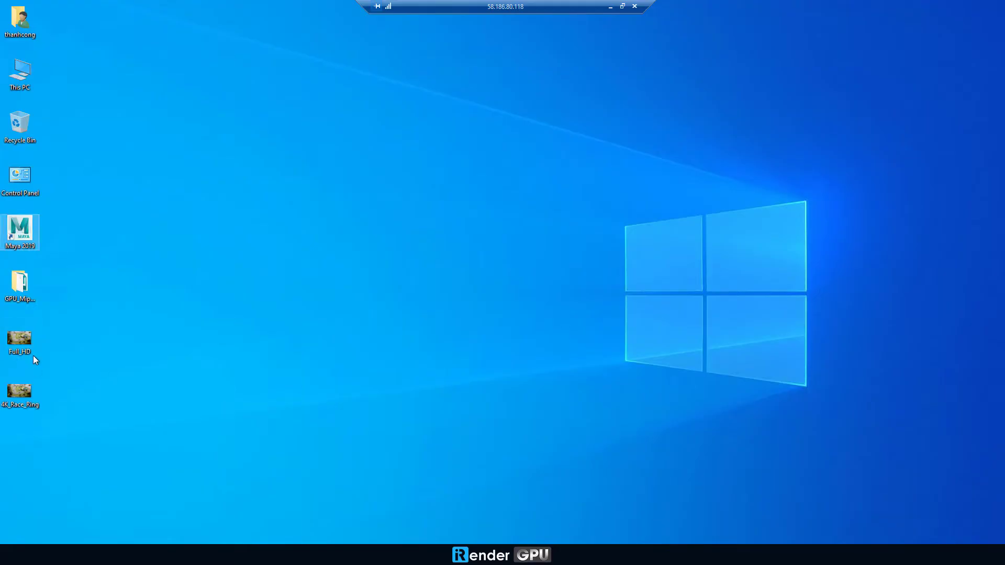
# Step: Copy the Full_HD and 4K_Race_Ring images from the remote desktop to the Storage (Z:) drive
pyautogui.moveTo(33, 356); pyautogui.dragTo(82, 404)
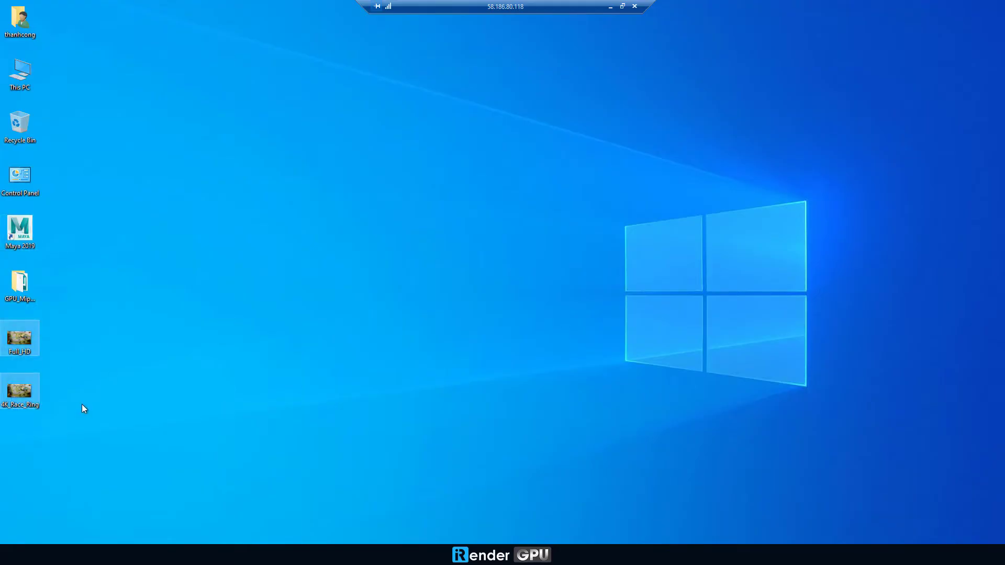
pyautogui.rightClick(24, 350)
pyautogui.click(49, 287)
pyautogui.doubleClick(19, 282)
pyautogui.click(369, 215)
pyautogui.rightClick(587, 273)
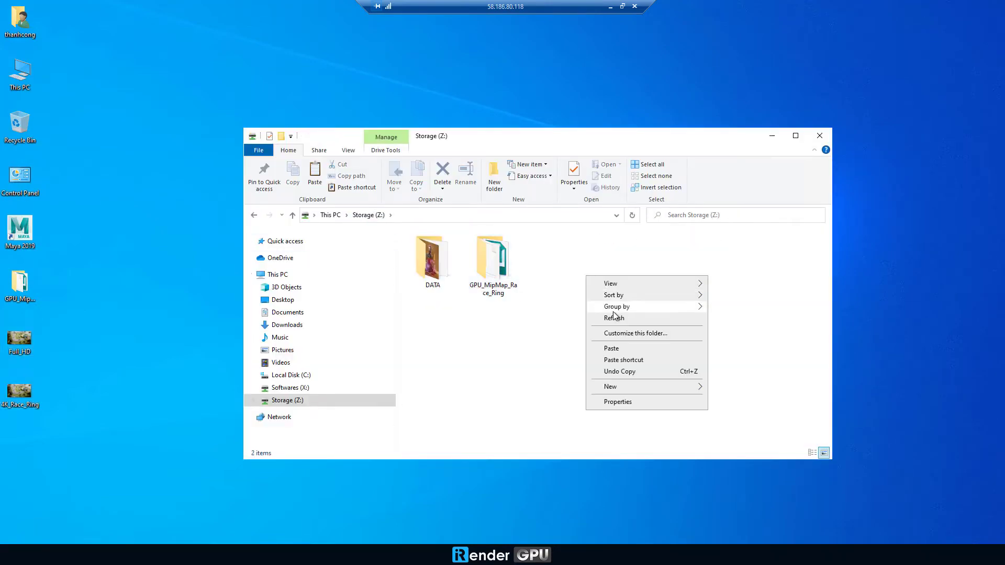
pyautogui.click(616, 347)
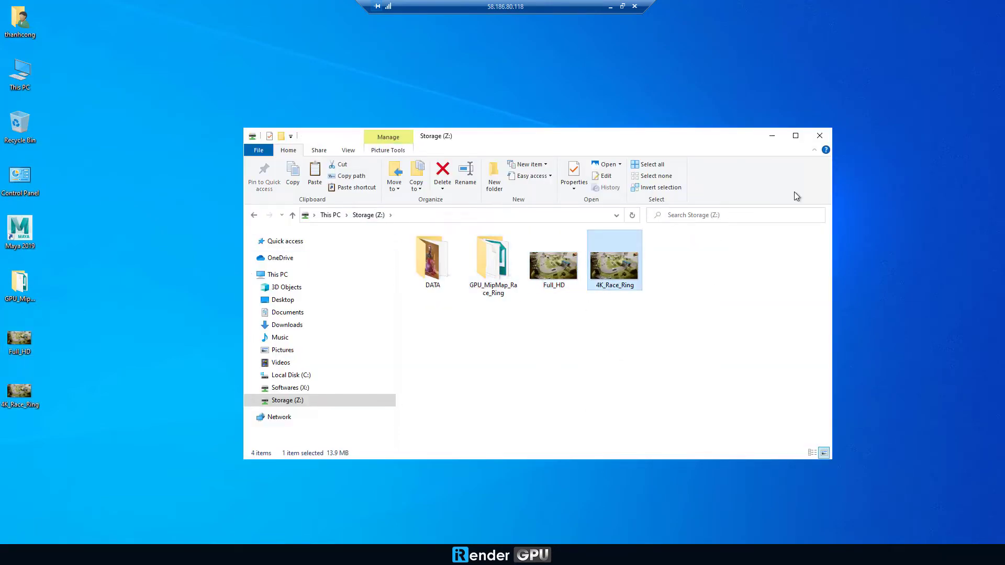
# Step: Disconnect the remote desktop session and shut down the 6 x RTX 3090 machine in the GPUHub web page
pyautogui.click(820, 138)
pyautogui.click(635, 7)
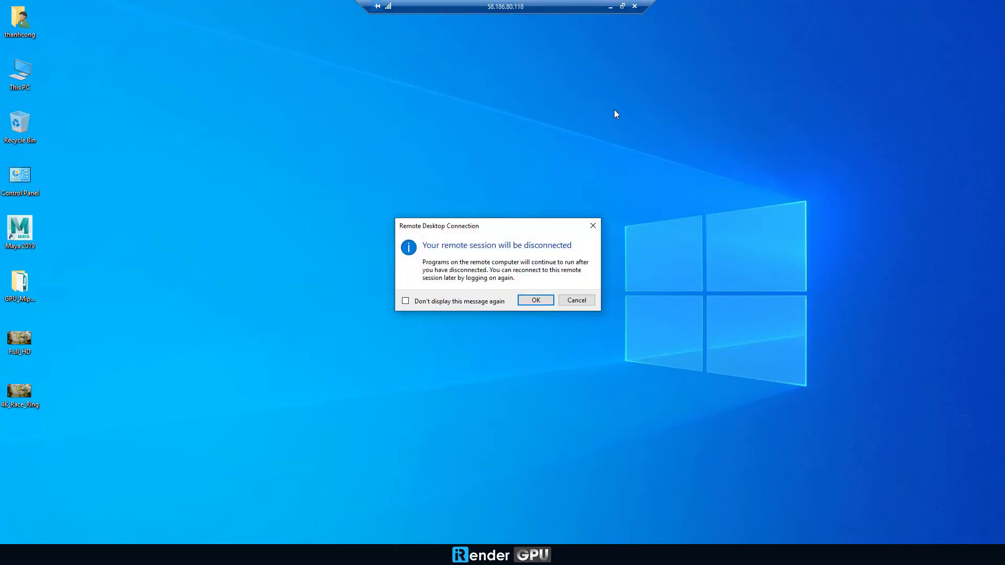
pyautogui.click(547, 296)
pyautogui.click(890, 219)
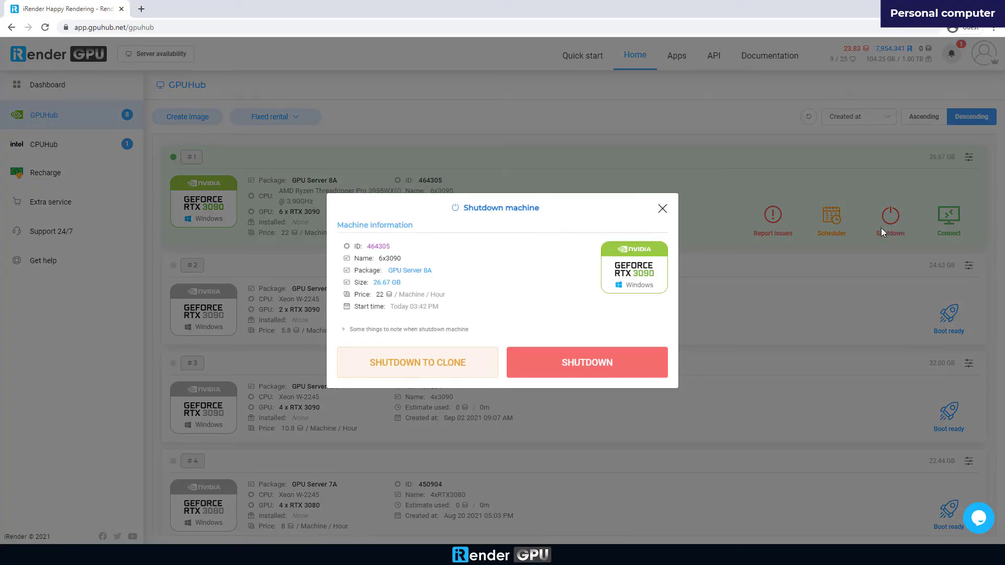
pyautogui.click(615, 362)
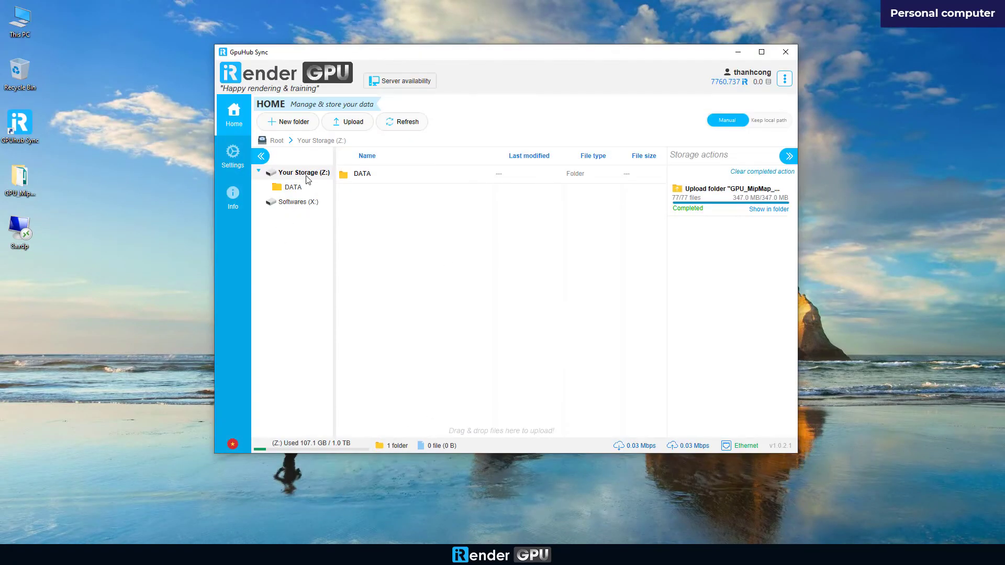
# Step: In GpuHub Sync, refresh the Z: storage and download 4K_Race_Ring.png and Full_HD.png to the local Desktop folder
pyautogui.click(401, 123)
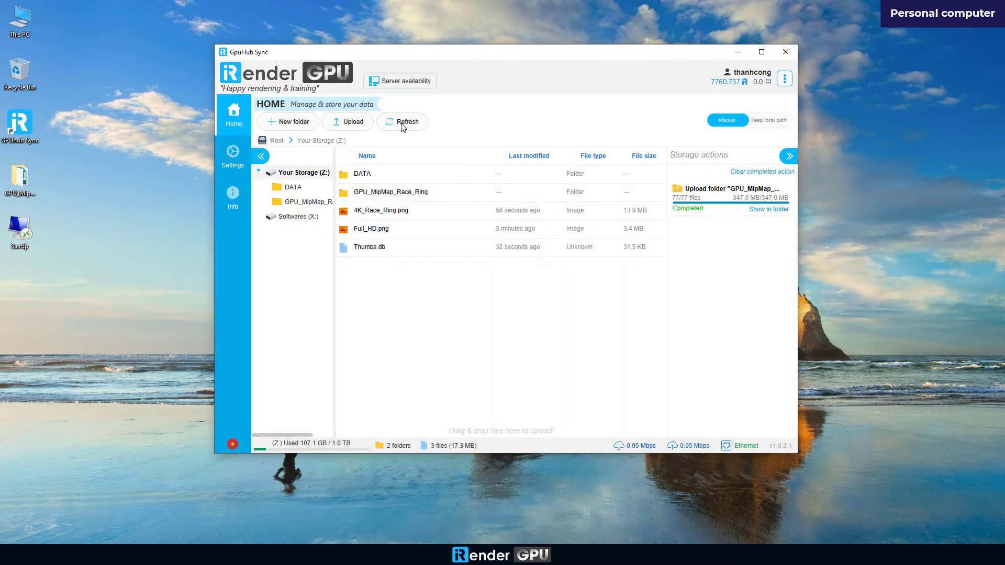
pyautogui.click(401, 210)
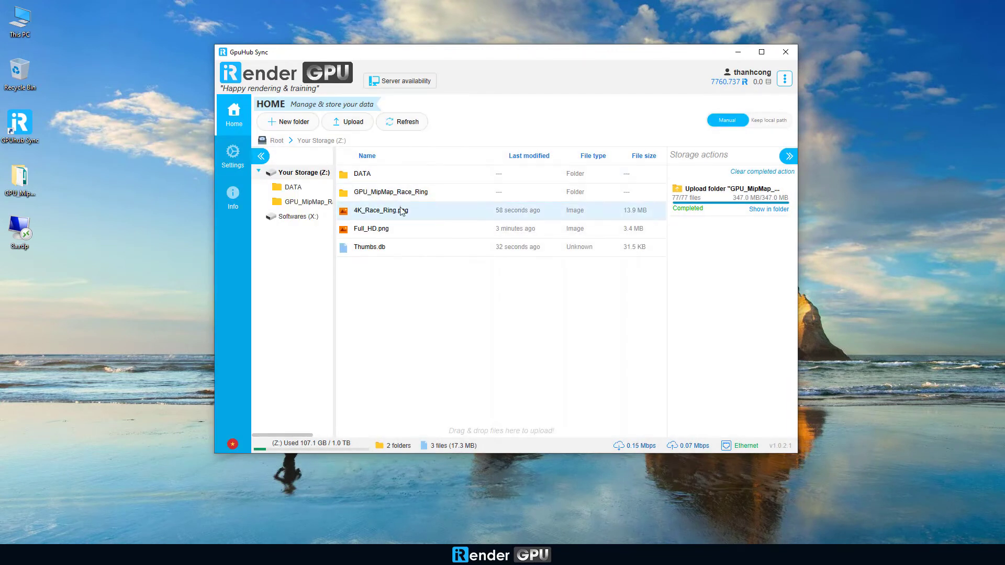
pyautogui.keyDown('shift'); pyautogui.click(377, 236); pyautogui.keyUp('shift')
pyautogui.rightClick(377, 234)
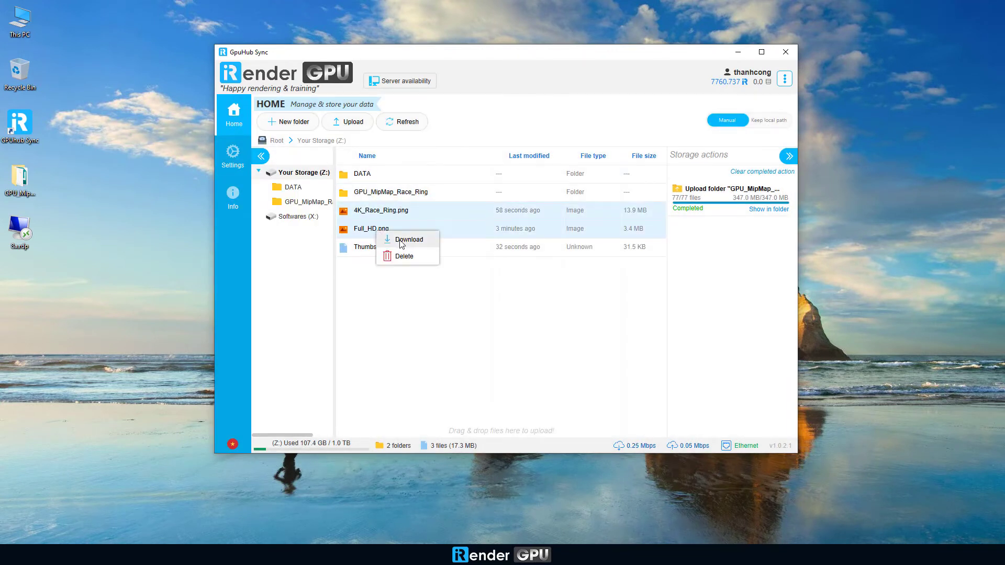
pyautogui.click(403, 240)
pyautogui.click(474, 286)
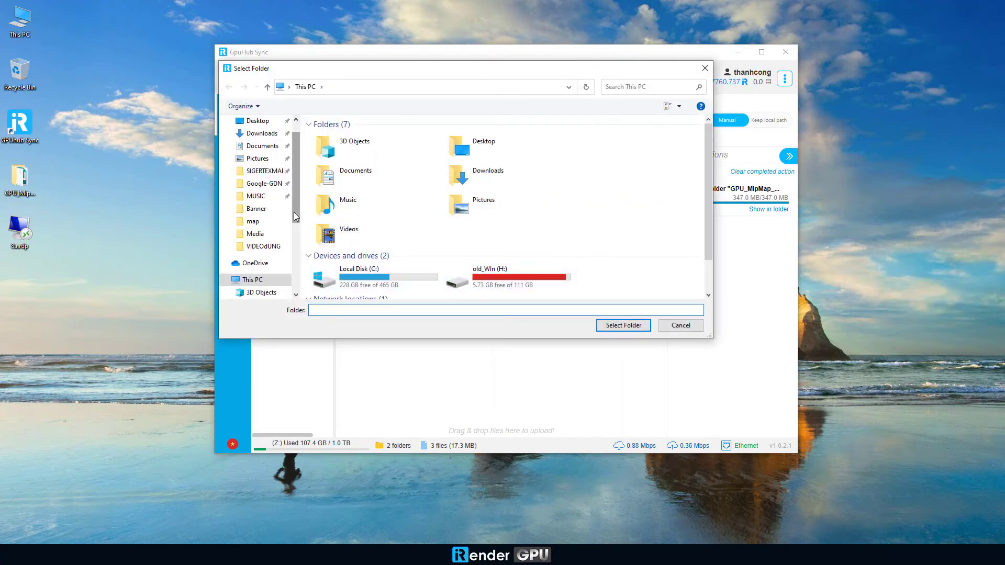
pyautogui.click(257, 121)
pyautogui.click(607, 330)
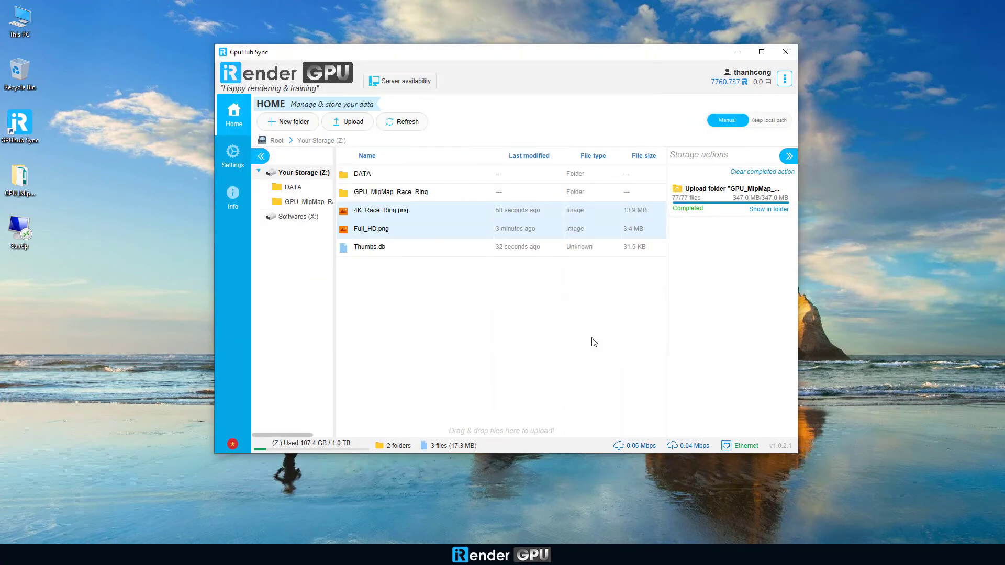